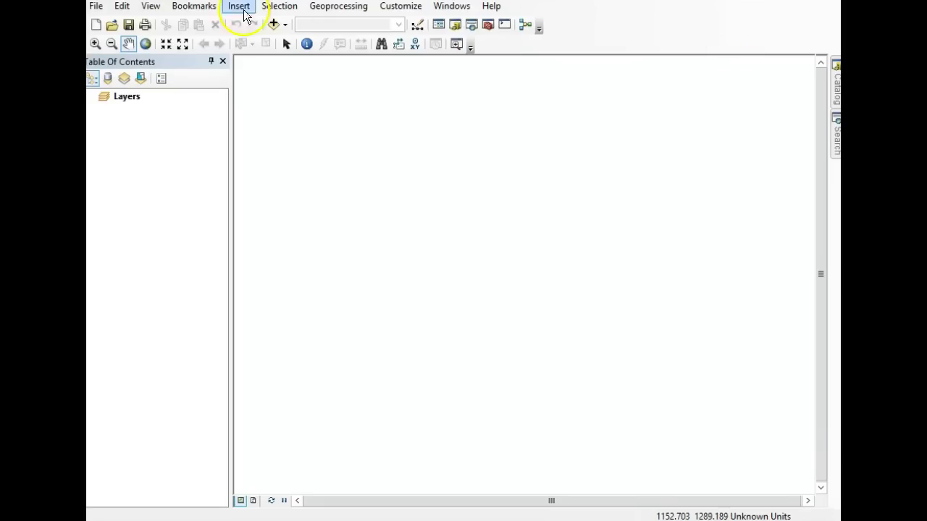
Add Marcoux_trees.dxf from the HM Assign 4_3 folder and dismiss the spatial reference warning.
{"action": "left_click", "coordinate": [273, 25]}
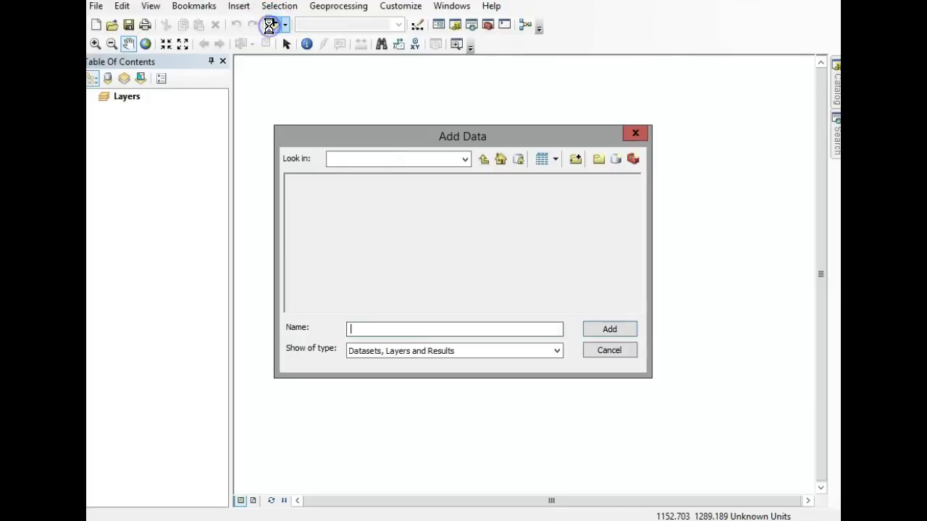
{"action": "left_click", "coordinate": [482, 161]}
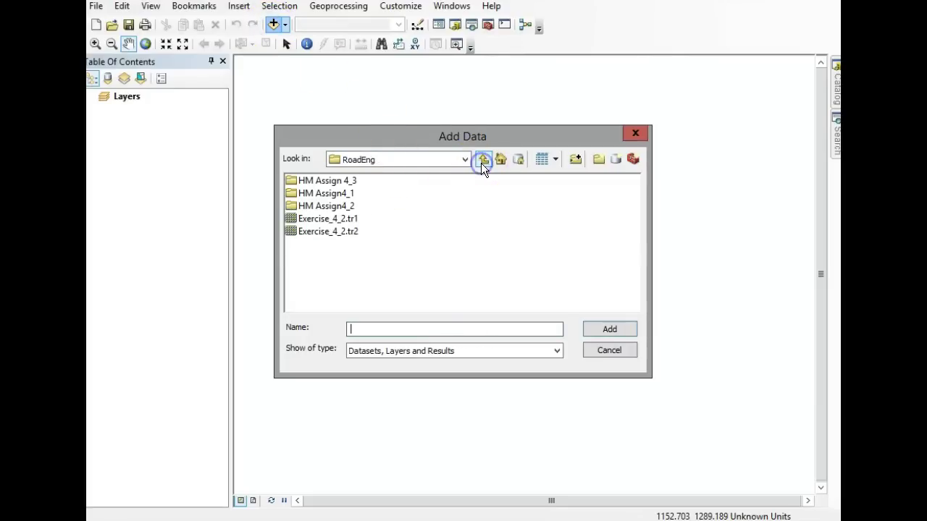
{"action": "double_click", "coordinate": [337, 181]}
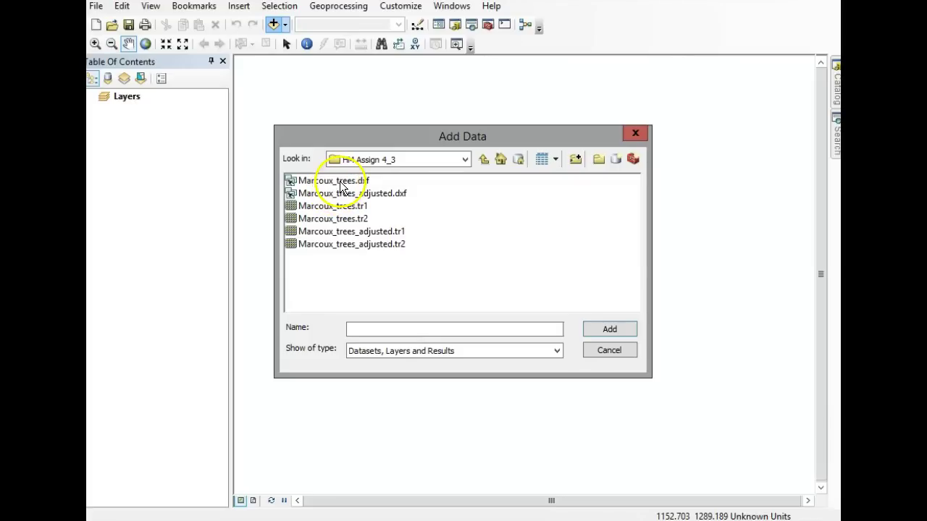
{"action": "double_click", "coordinate": [340, 182]}
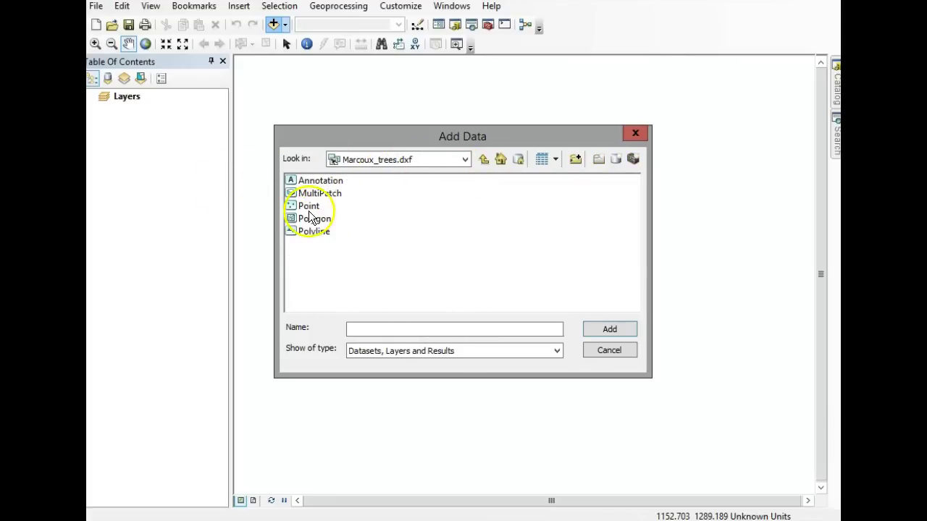
{"action": "left_click", "coordinate": [484, 159]}
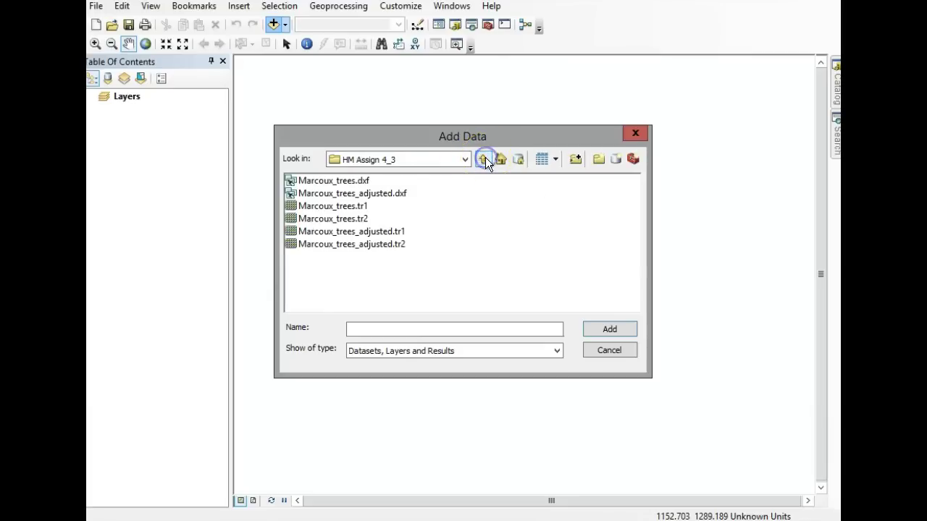
{"action": "left_click", "coordinate": [362, 183]}
{"action": "left_click", "coordinate": [610, 330]}
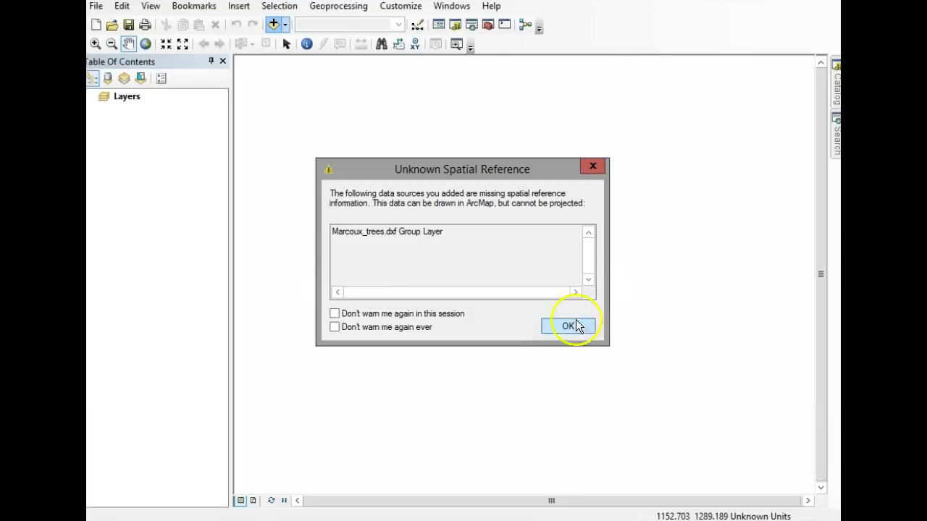
{"action": "left_click", "coordinate": [569, 327]}
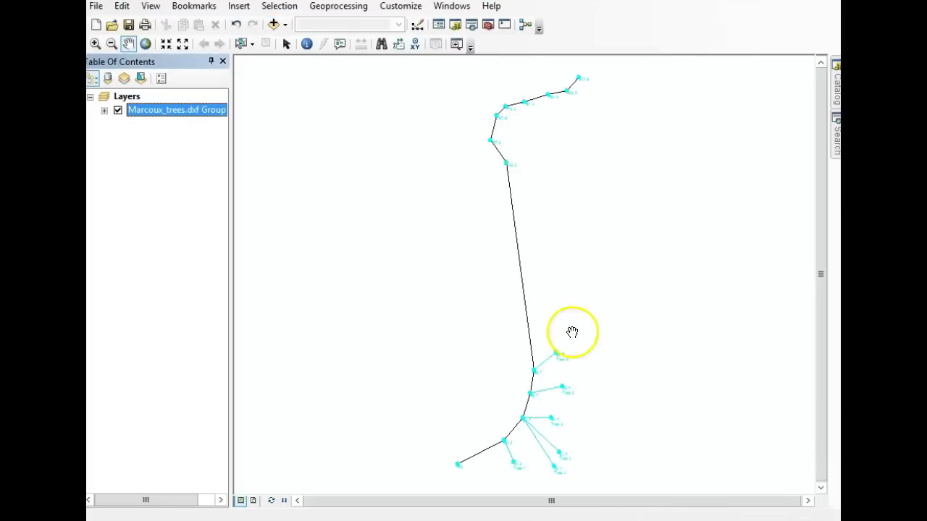
Recentre the tree data and widen the layer list to show the full Marcoux_trees.dxf name.
{"action": "scroll", "coordinate": [569, 331], "scroll_direction": "up", "scroll_amount": 2}
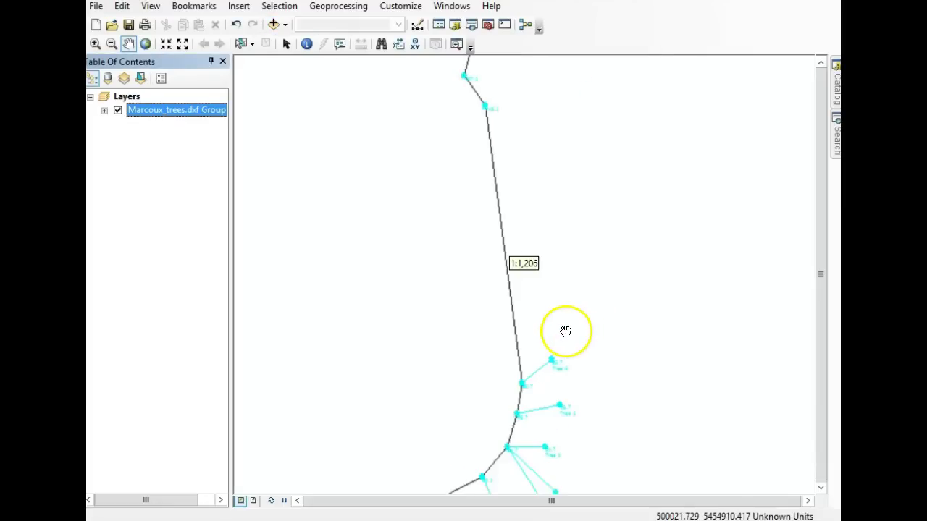
{"action": "scroll", "coordinate": [565, 331], "scroll_direction": "down", "scroll_amount": 2}
{"action": "left_click_drag", "start_coordinate": [594, 394], "coordinate": [577, 387]}
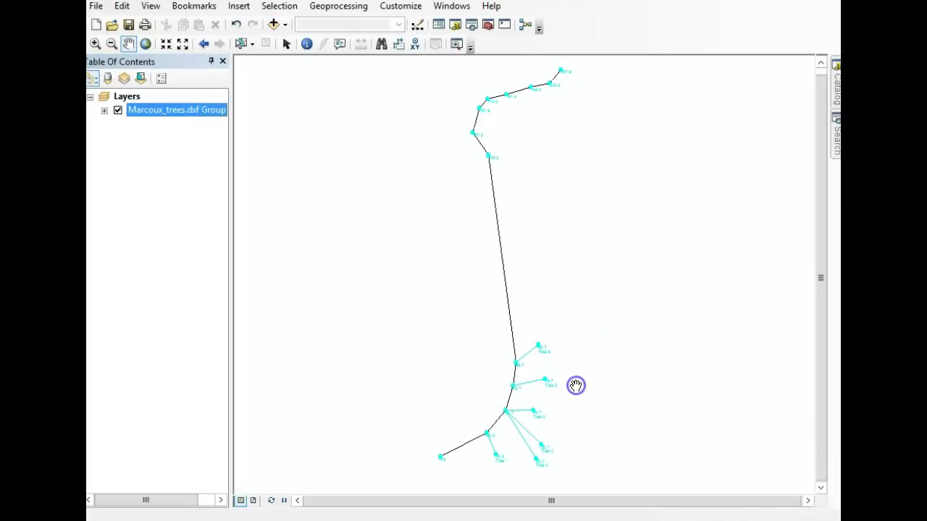
{"action": "left_click_drag", "start_coordinate": [227, 135], "coordinate": [288, 139]}
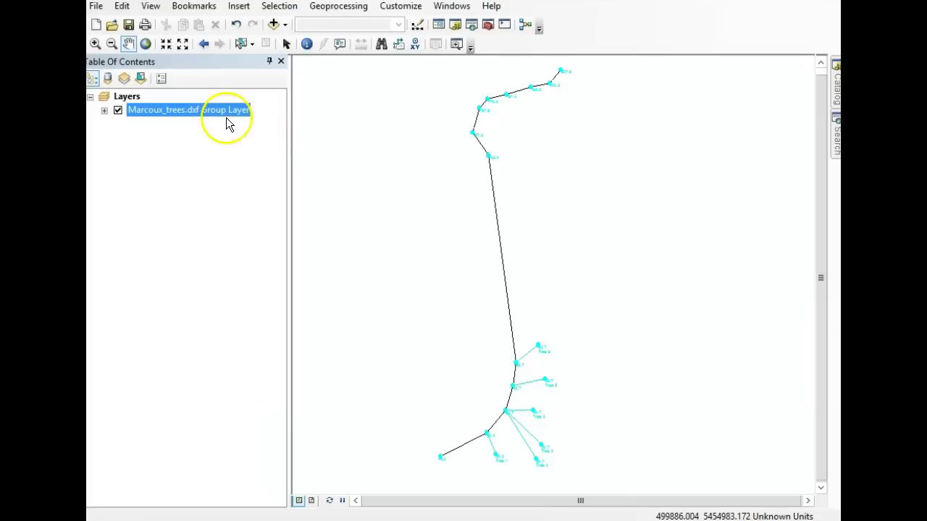
{"action": "left_click", "coordinate": [104, 111]}
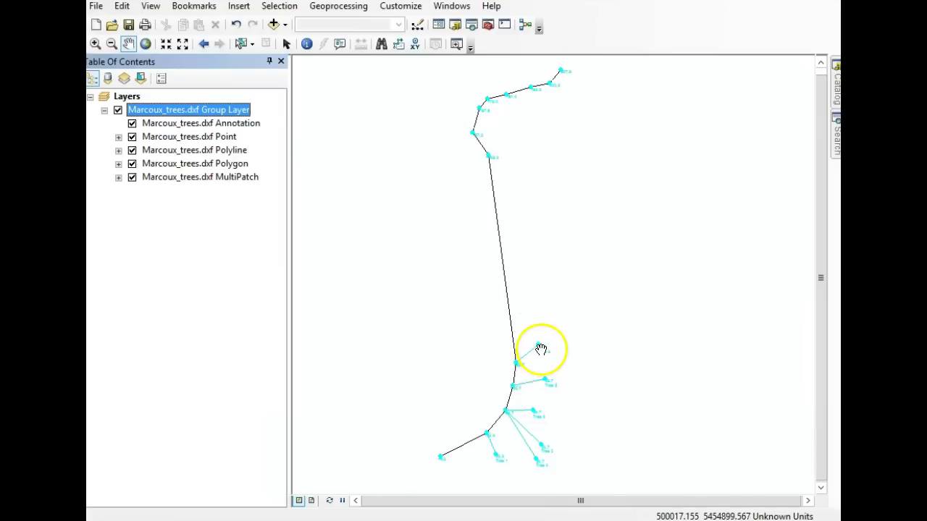
Zoom in and out over the traverse data and cancel the group layer name edit.
{"action": "scroll", "coordinate": [541, 351], "scroll_direction": "up", "scroll_amount": 2}
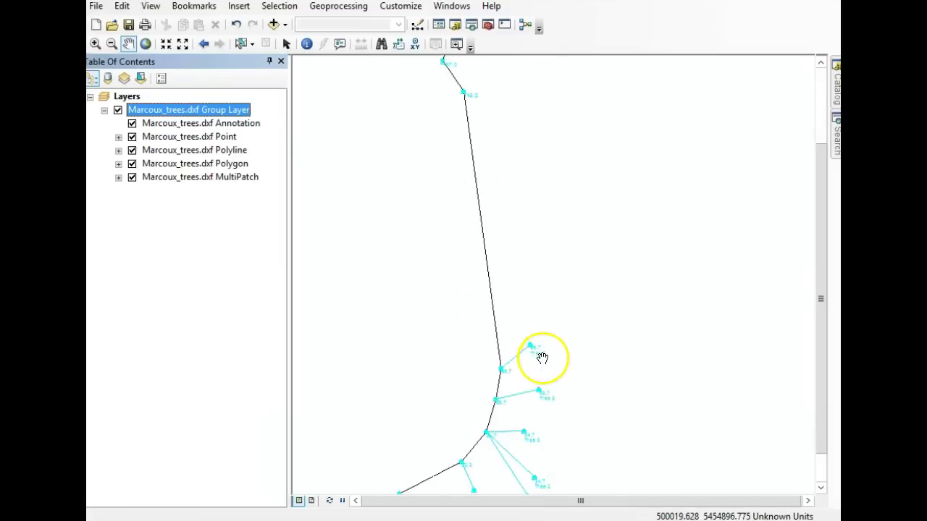
{"action": "scroll", "coordinate": [539, 360], "scroll_direction": "down", "scroll_amount": 2}
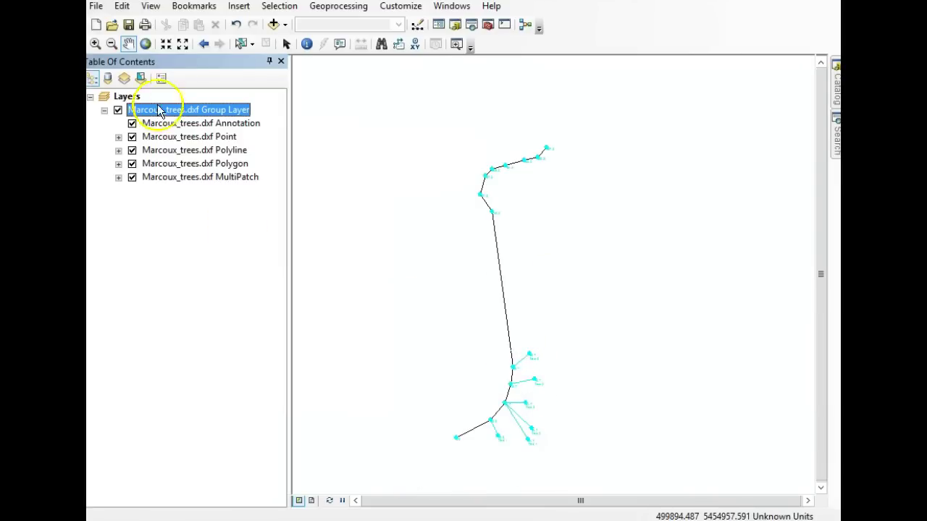
{"action": "key", "text": "Escape"}
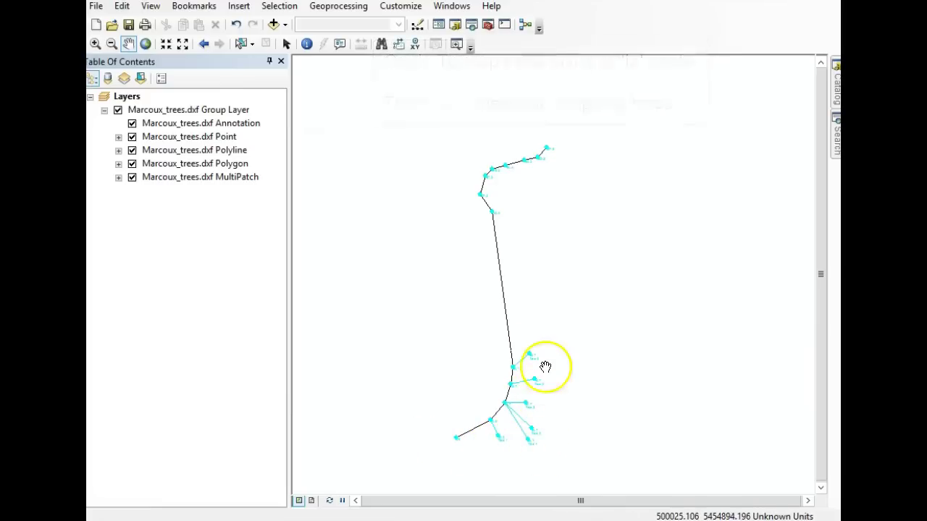
Export the Point sublayer's data, setting the output to Week 2\Marcoux_trees.shp.
{"action": "right_click", "coordinate": [217, 139]}
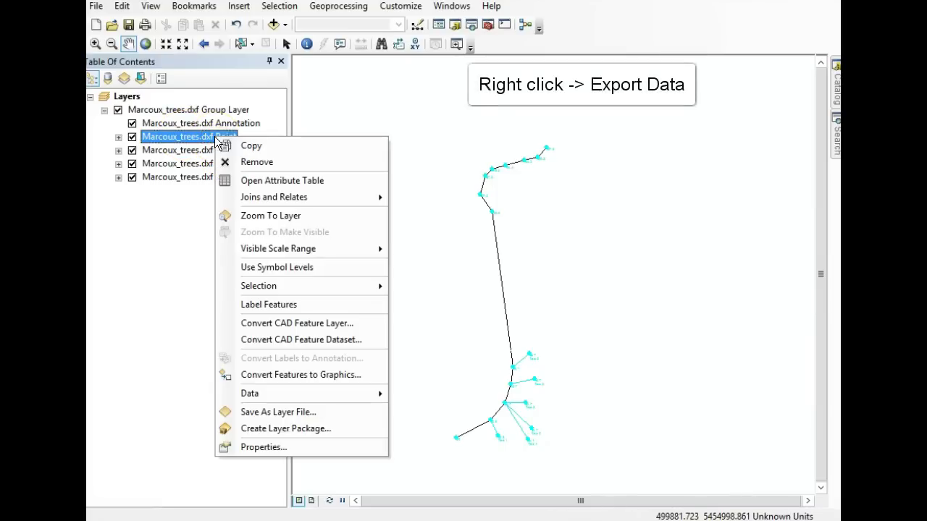
{"action": "mouse_move", "coordinate": [285, 393]}
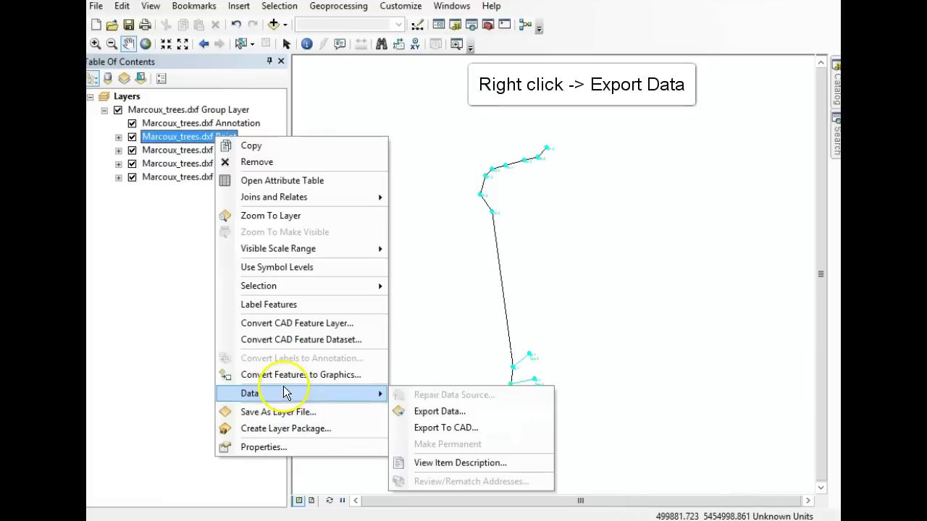
{"action": "left_click", "coordinate": [441, 412]}
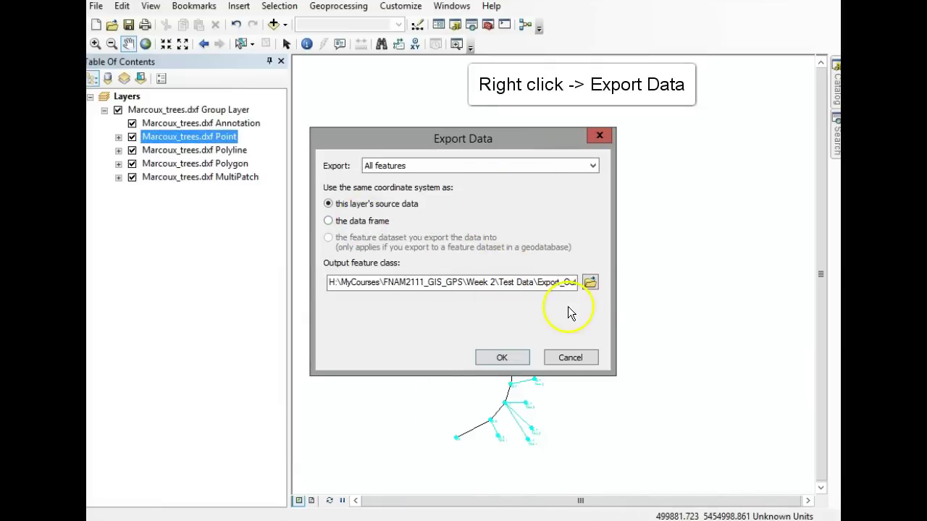
{"action": "left_click", "coordinate": [590, 282]}
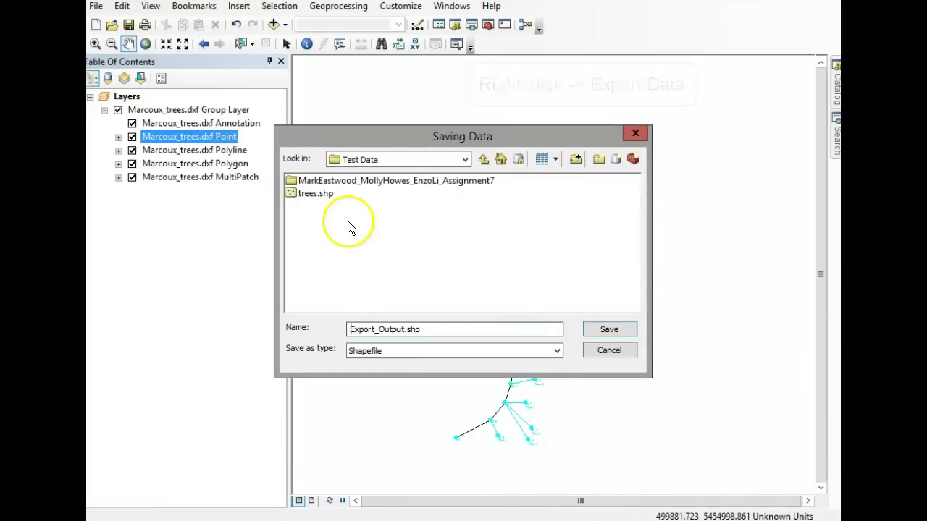
{"action": "left_click", "coordinate": [483, 160]}
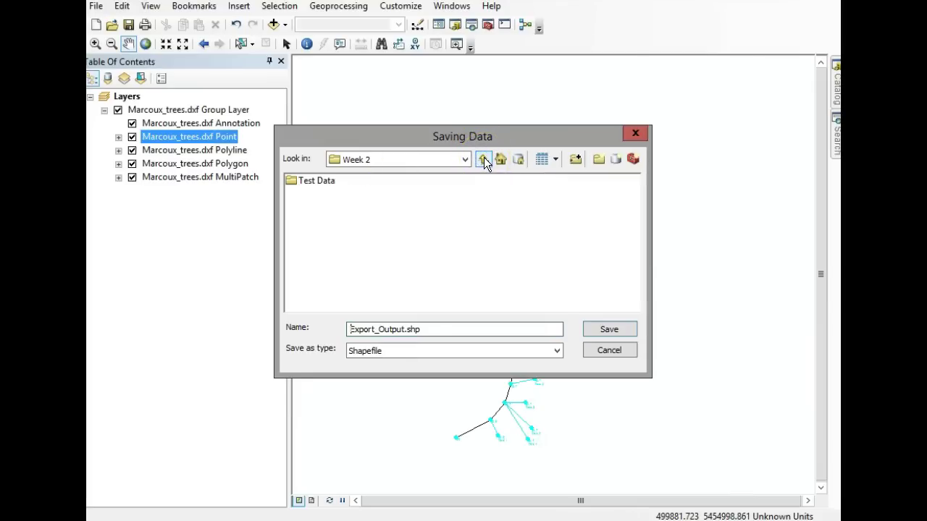
{"action": "left_click", "coordinate": [410, 329]}
{"action": "key", "text": "BackSpace"}
{"action": "key", "text": "BackSpace"}
{"action": "key", "text": "BackSpace"}
{"action": "key", "text": "BackSpace"}
{"action": "key", "text": "BackSpace"}
{"action": "key", "text": "BackSpace"}
{"action": "key", "text": "BackSpace"}
{"action": "key", "text": "BackSpace"}
{"action": "key", "text": "BackSpace"}
{"action": "key", "text": "BackSpace"}
{"action": "key", "text": "BackSpace"}
{"action": "key", "text": "BackSpace"}
{"action": "key", "text": "BackSpace"}
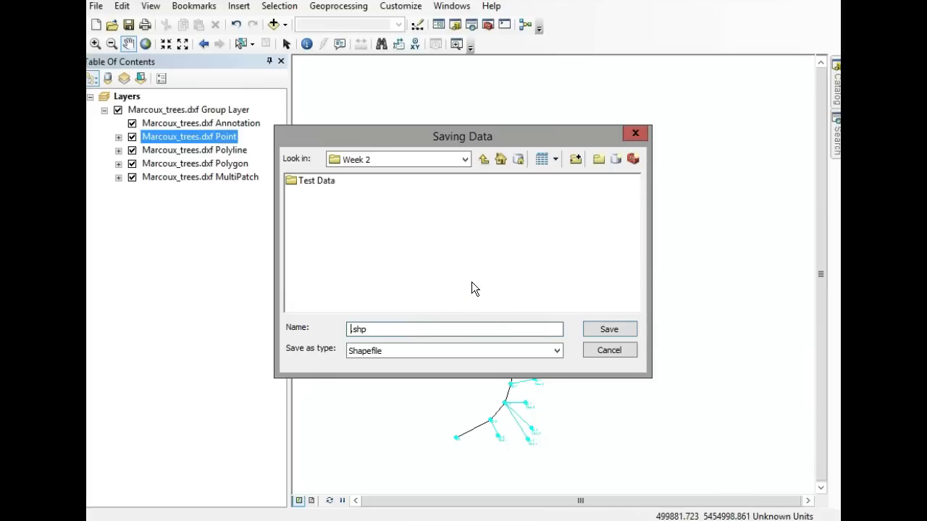
{"action": "type", "text": "Marcoux_trees"}
{"action": "left_click", "coordinate": [623, 329]}
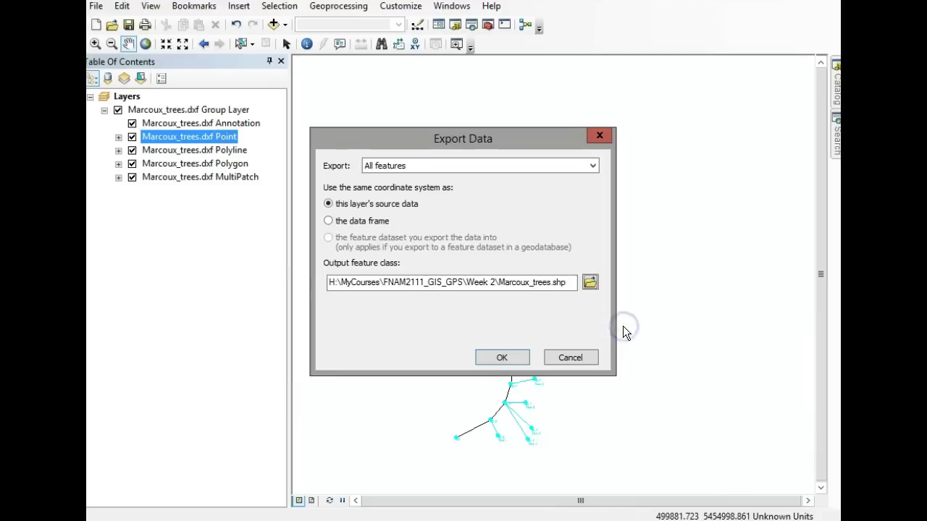
Export all Point features as a Shapefile and add the new Marcoux_trees layer to the map.
{"action": "left_click", "coordinate": [590, 284]}
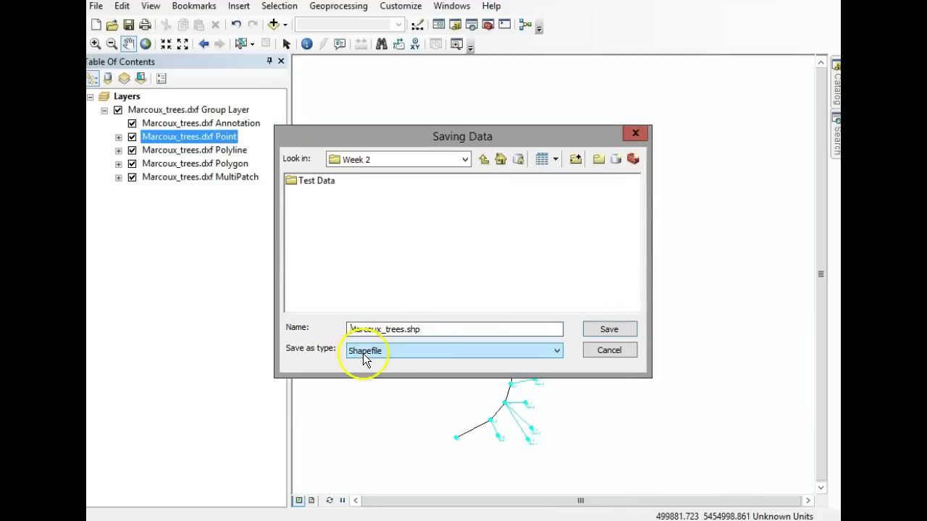
{"action": "left_click", "coordinate": [439, 352]}
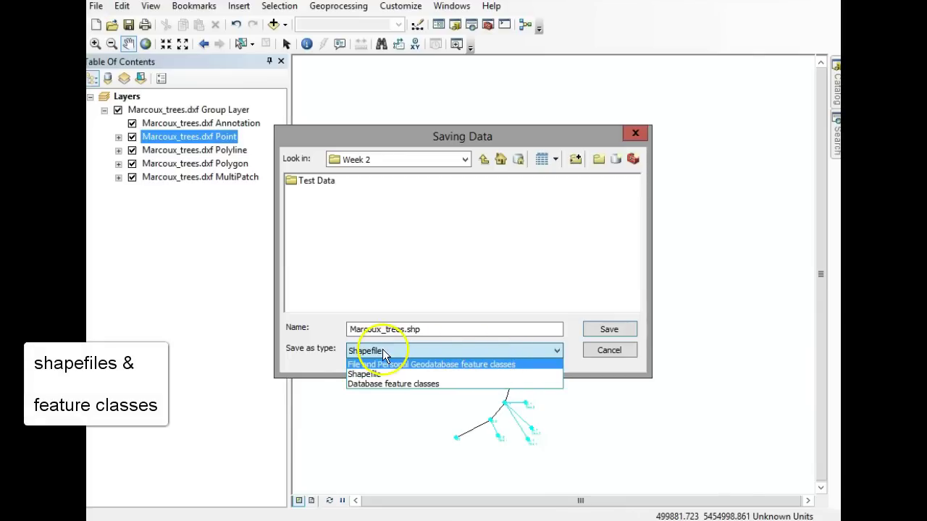
{"action": "left_click", "coordinate": [371, 375]}
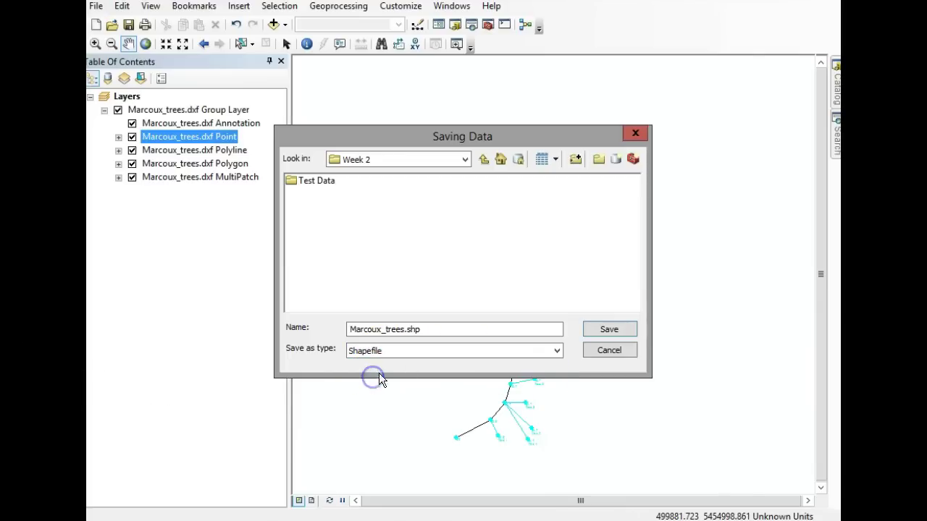
{"action": "left_click", "coordinate": [609, 330]}
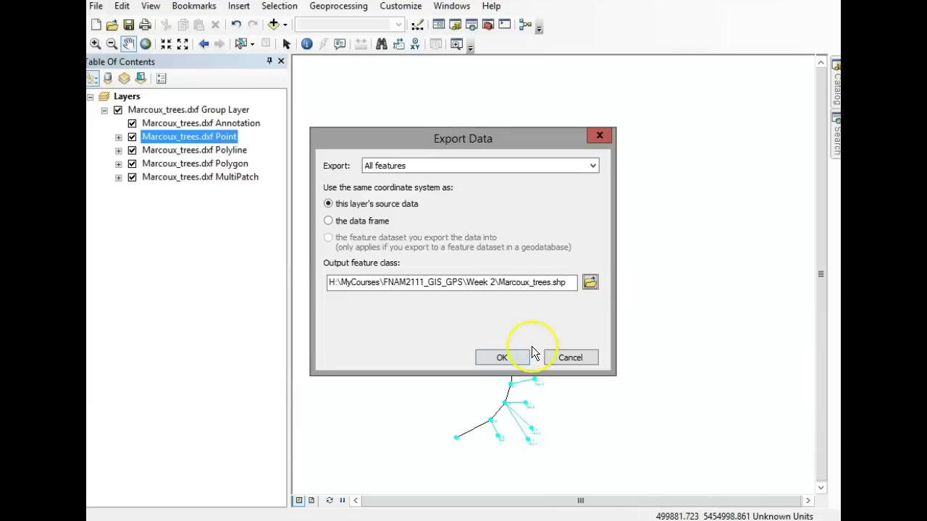
{"action": "left_click", "coordinate": [506, 167]}
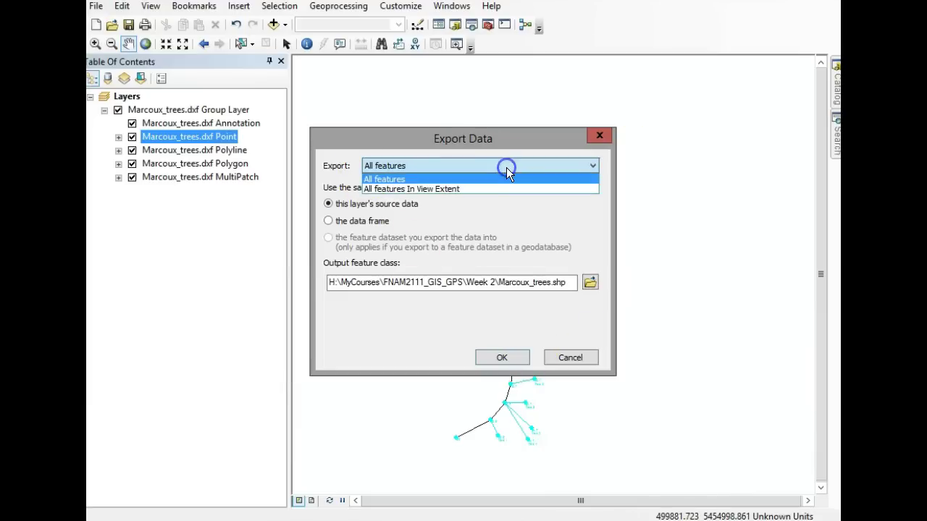
{"action": "left_click", "coordinate": [488, 179]}
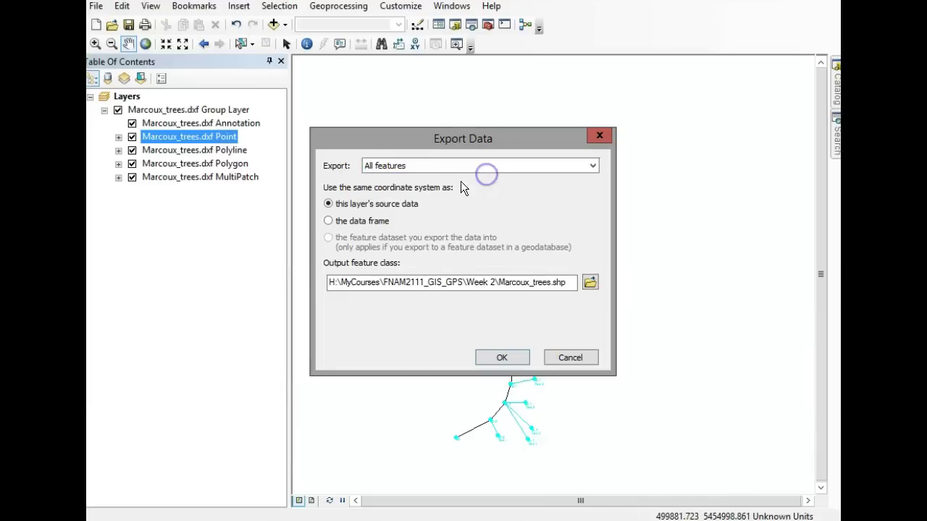
{"action": "left_click", "coordinate": [486, 360]}
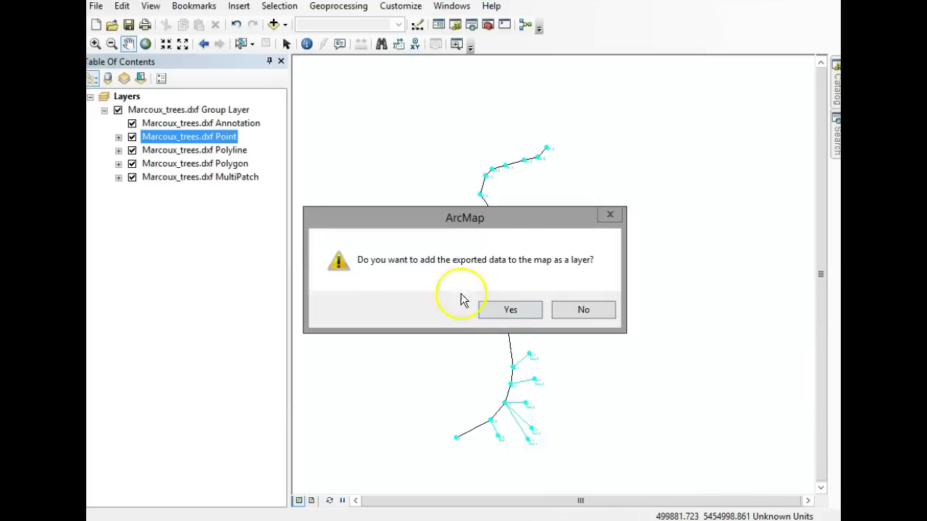
{"action": "left_click", "coordinate": [514, 308]}
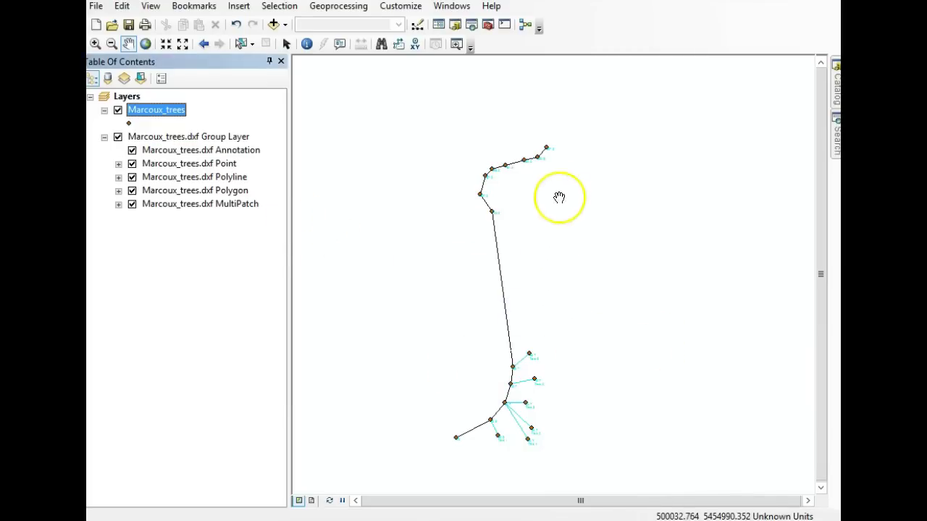
{"action": "left_click", "coordinate": [117, 136]}
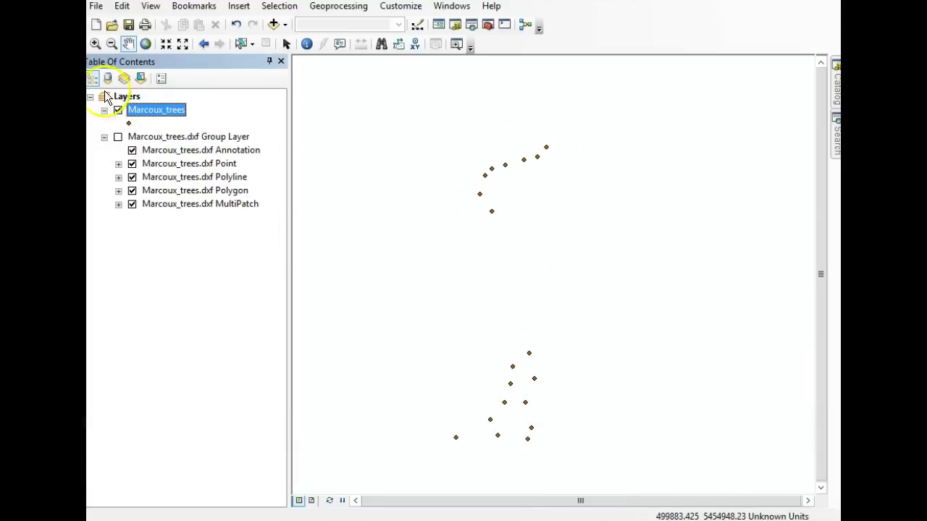
{"action": "left_click", "coordinate": [117, 136]}
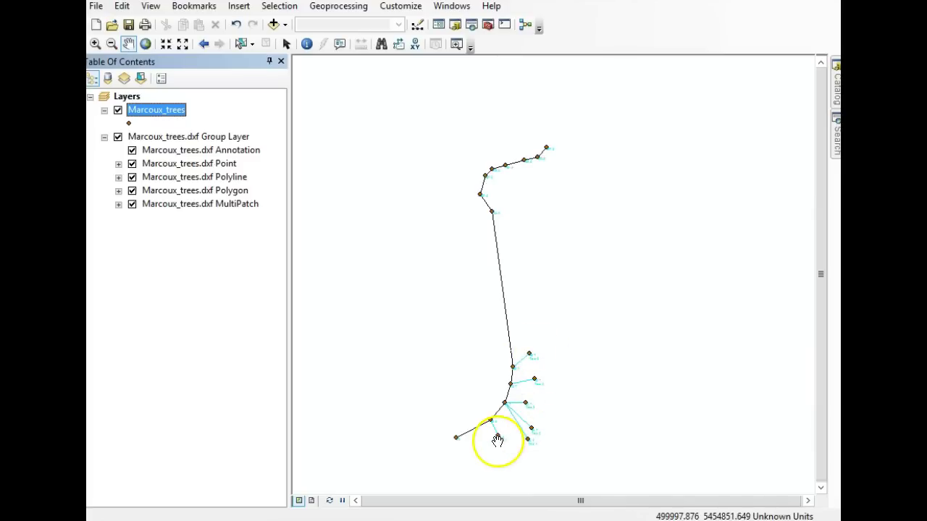
Open the Marcoux_trees layer properties and set its symbology to Single symbol.
{"action": "right_click", "coordinate": [155, 110]}
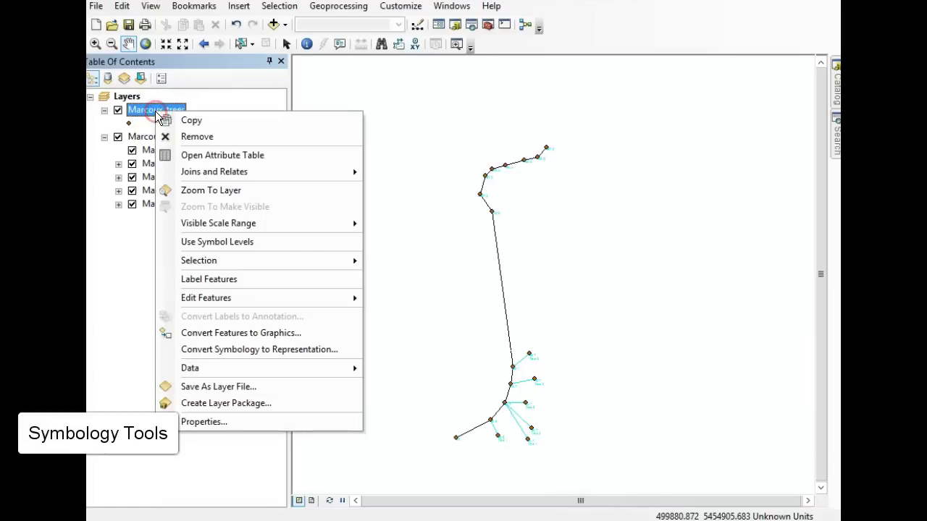
{"action": "left_click", "coordinate": [221, 422]}
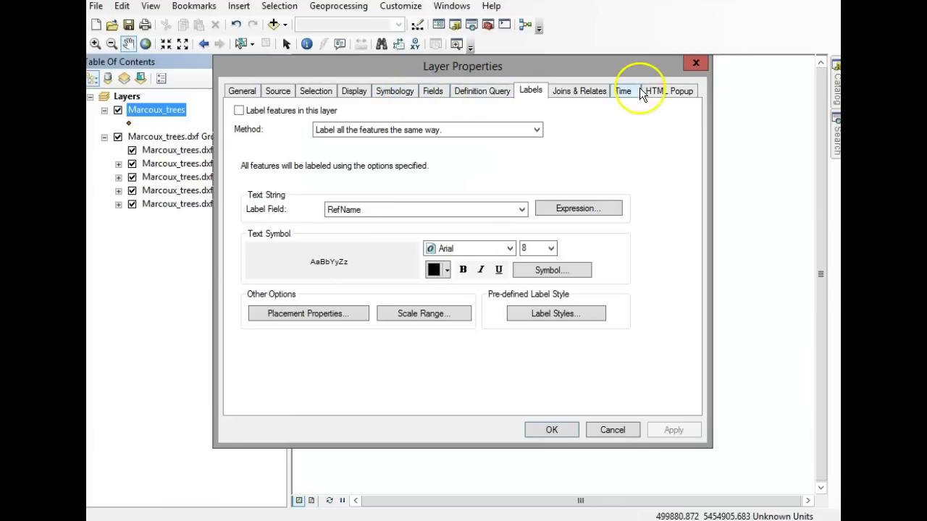
{"action": "left_click", "coordinate": [560, 90]}
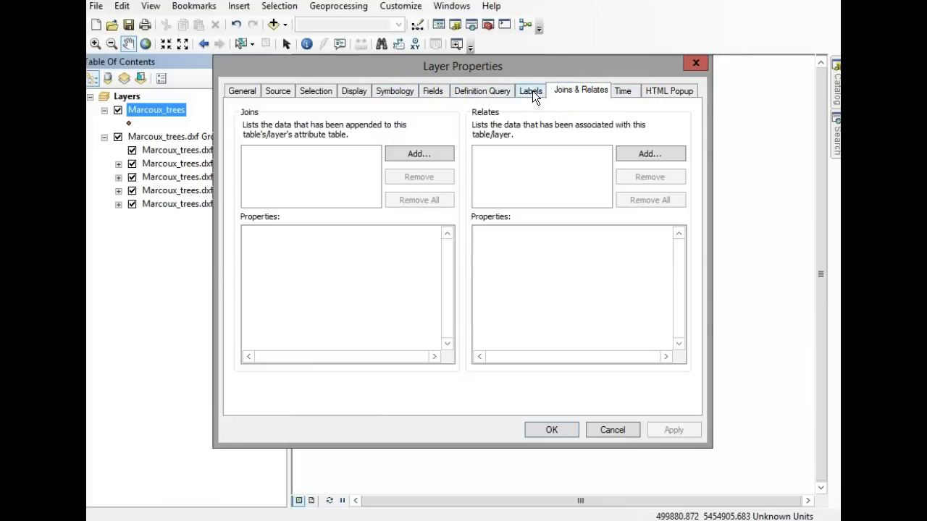
{"action": "left_click", "coordinate": [532, 90]}
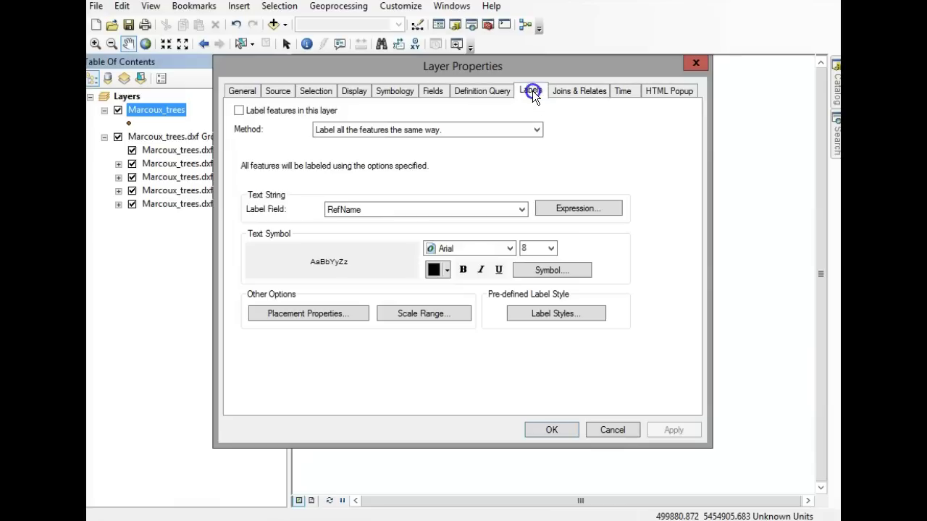
{"action": "left_click", "coordinate": [292, 94]}
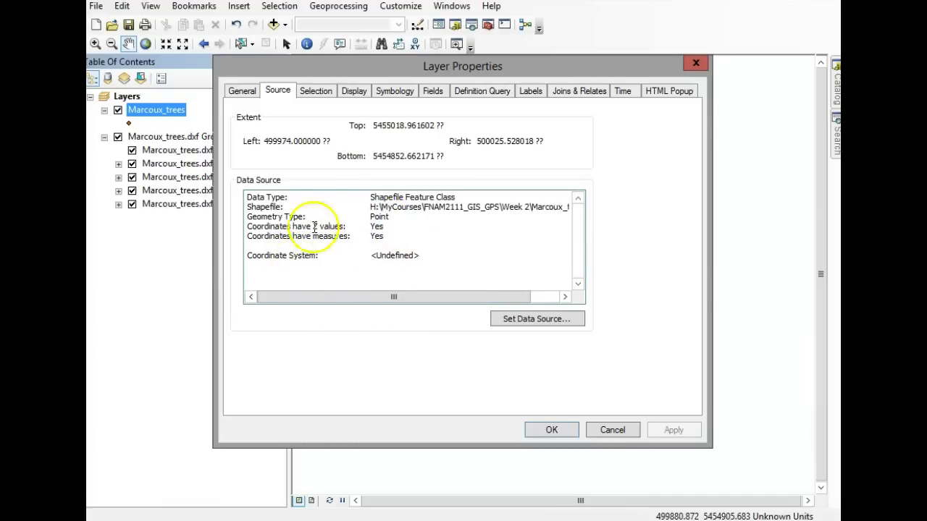
{"action": "left_click", "coordinate": [385, 89]}
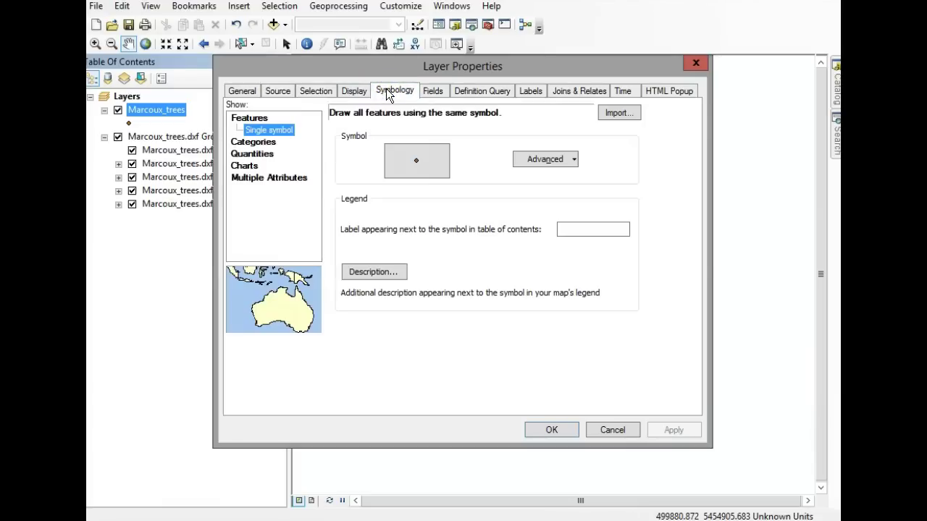
{"action": "left_click", "coordinate": [244, 141]}
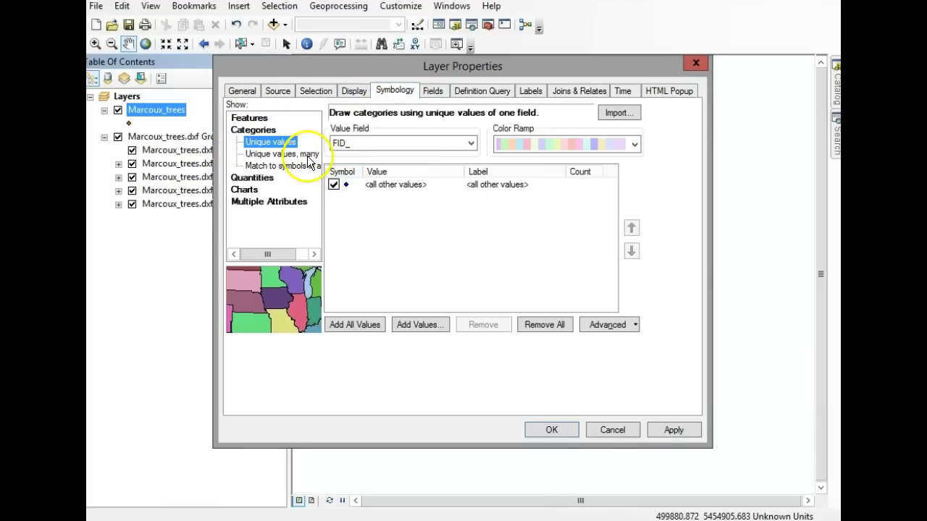
{"action": "left_click", "coordinate": [247, 120]}
Search the point symbol library for 'tree' symbols.
{"action": "left_click", "coordinate": [426, 167]}
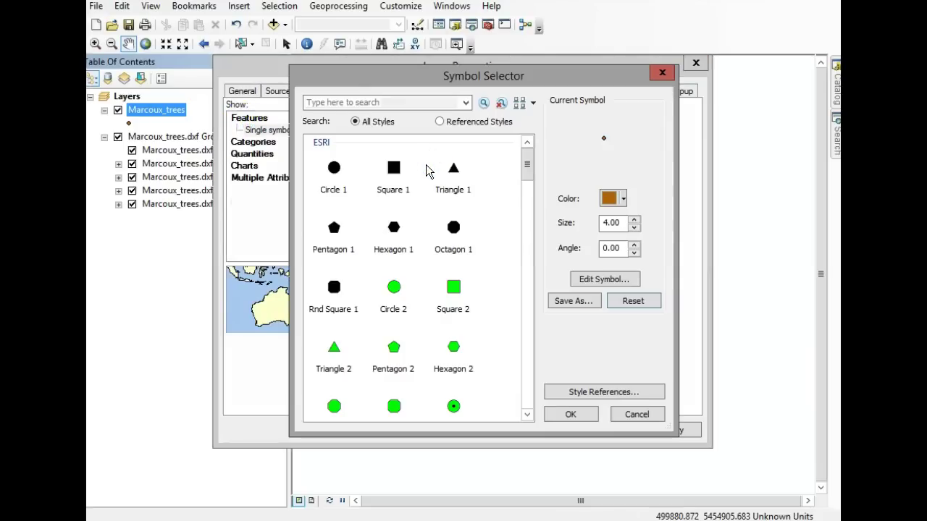
{"action": "left_click_drag", "start_coordinate": [527, 168], "coordinate": [526, 230]}
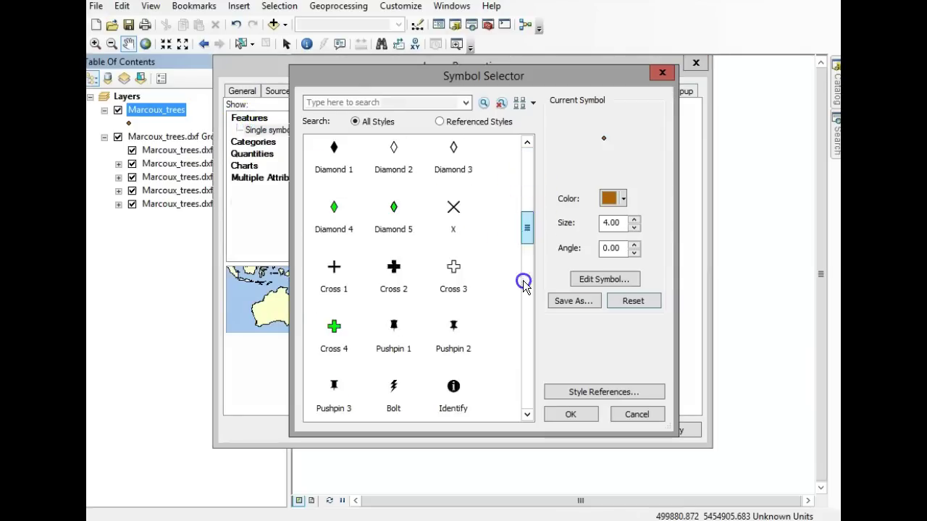
{"action": "left_click_drag", "start_coordinate": [524, 283], "coordinate": [545, 248]}
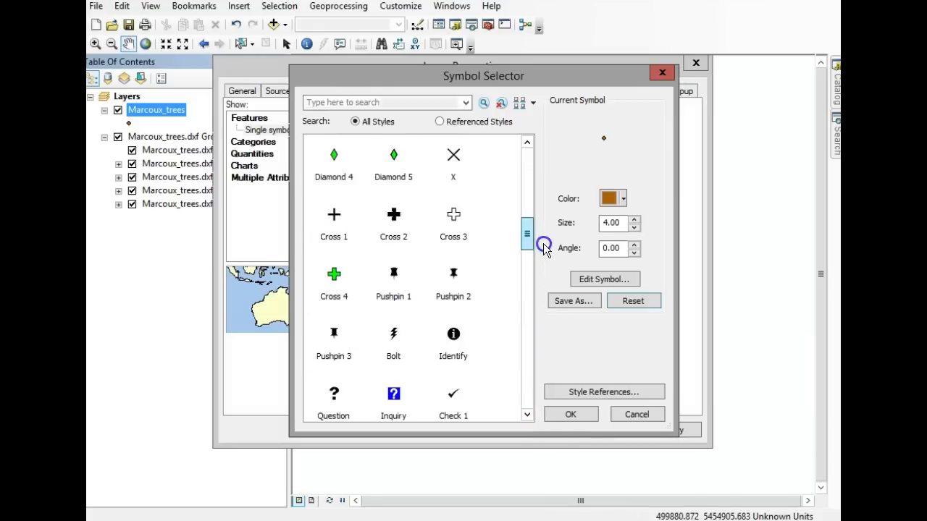
{"action": "left_click", "coordinate": [382, 102]}
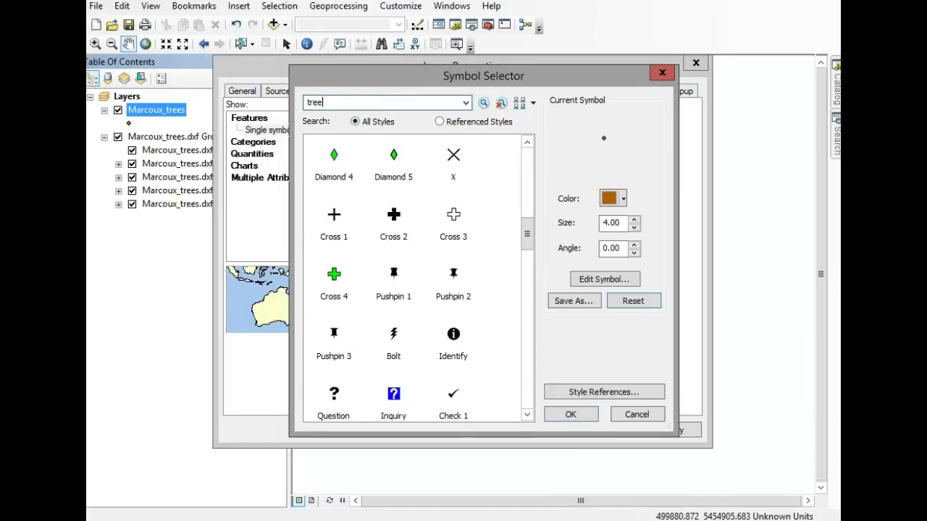
{"action": "type", "text": "tree"}
{"action": "key", "text": "Return"}
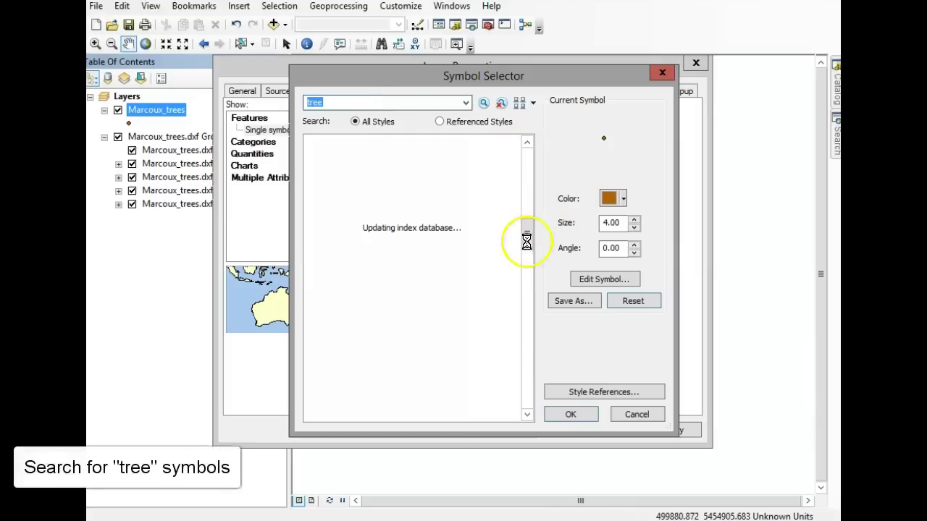
Choose the green Tree 2 symbol at size 18 and apply it to the layer.
{"action": "scroll", "coordinate": [465, 295], "scroll_direction": "down", "scroll_amount": 5}
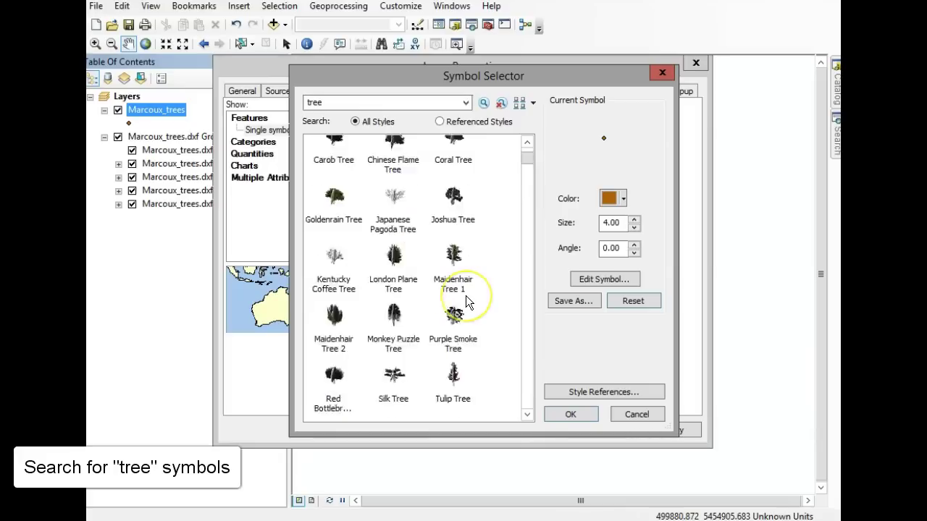
{"action": "scroll", "coordinate": [466, 295], "scroll_direction": "down", "scroll_amount": 10}
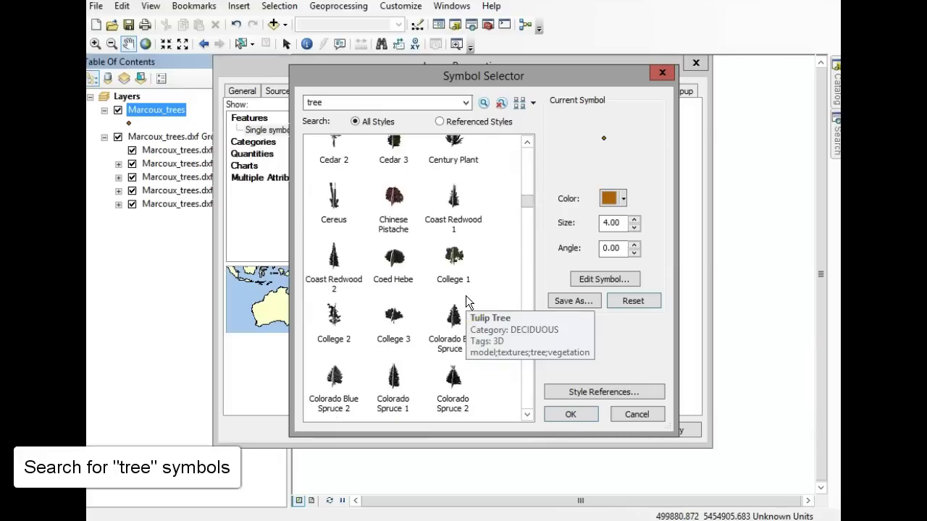
{"action": "scroll", "coordinate": [466, 296], "scroll_direction": "down", "scroll_amount": 12}
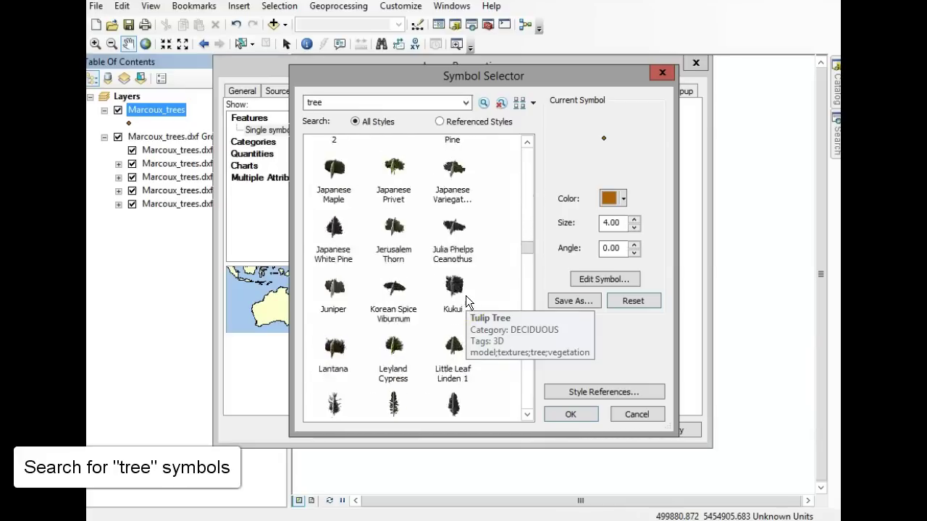
{"action": "scroll", "coordinate": [466, 295], "scroll_direction": "down", "scroll_amount": 10}
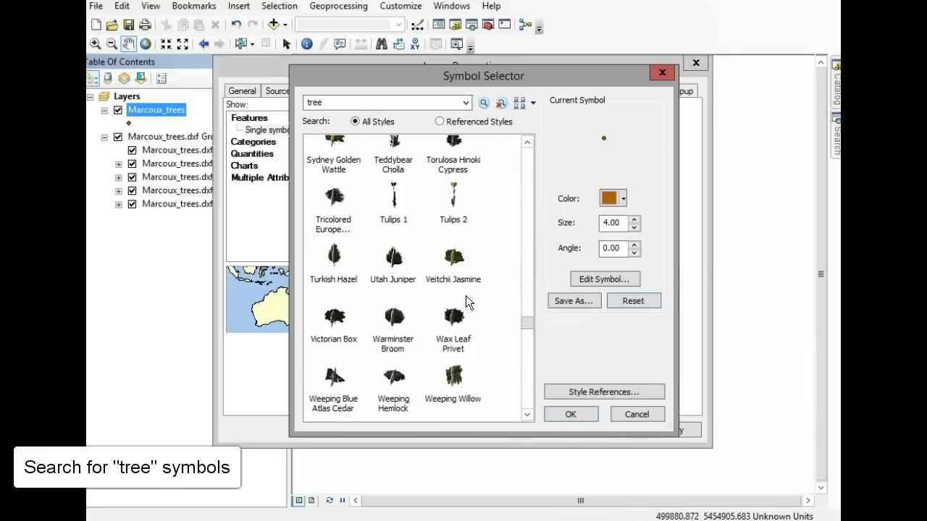
{"action": "scroll", "coordinate": [456, 297], "scroll_direction": "down", "scroll_amount": 4}
{"action": "scroll", "coordinate": [450, 297], "scroll_direction": "down", "scroll_amount": 4}
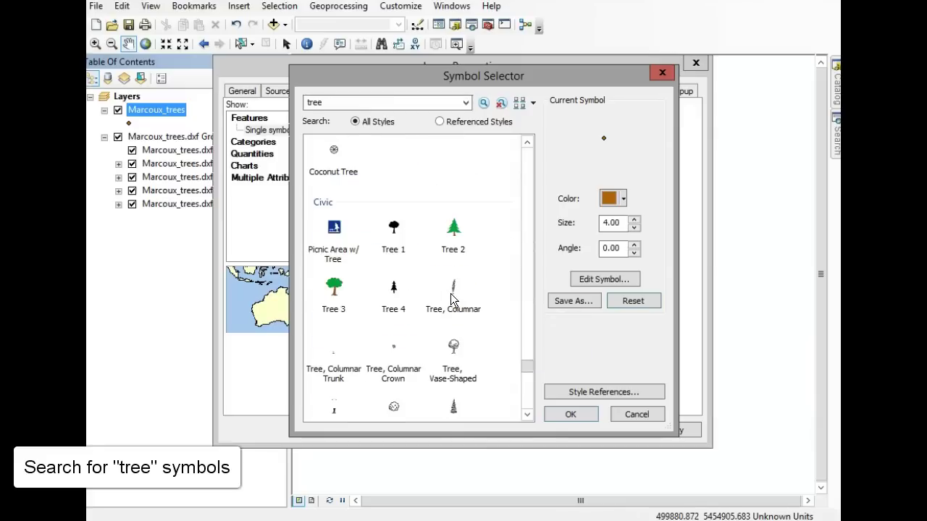
{"action": "left_click", "coordinate": [453, 226]}
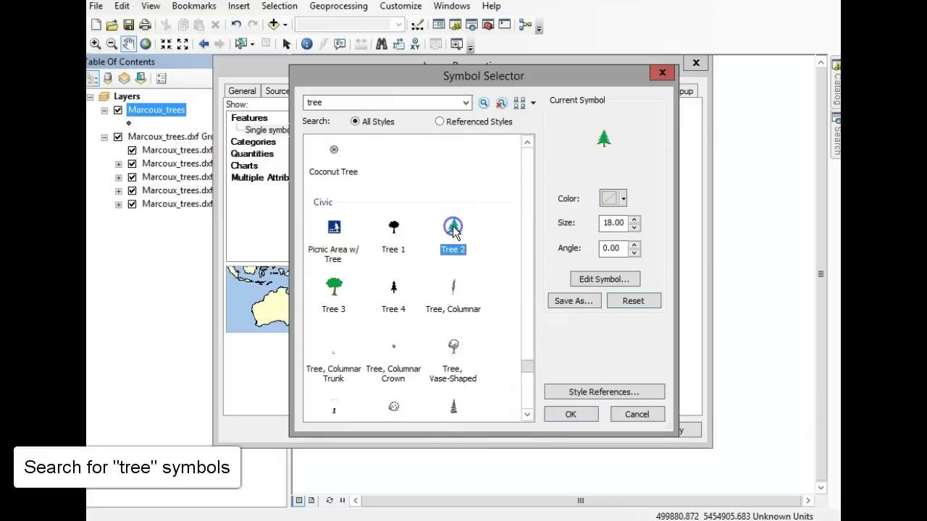
{"action": "left_click", "coordinate": [573, 413]}
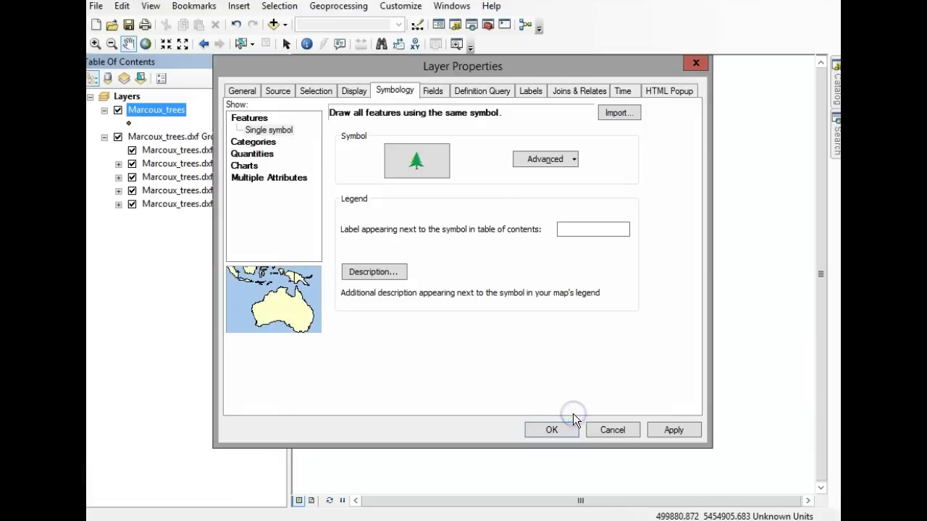
{"action": "left_click", "coordinate": [552, 430]}
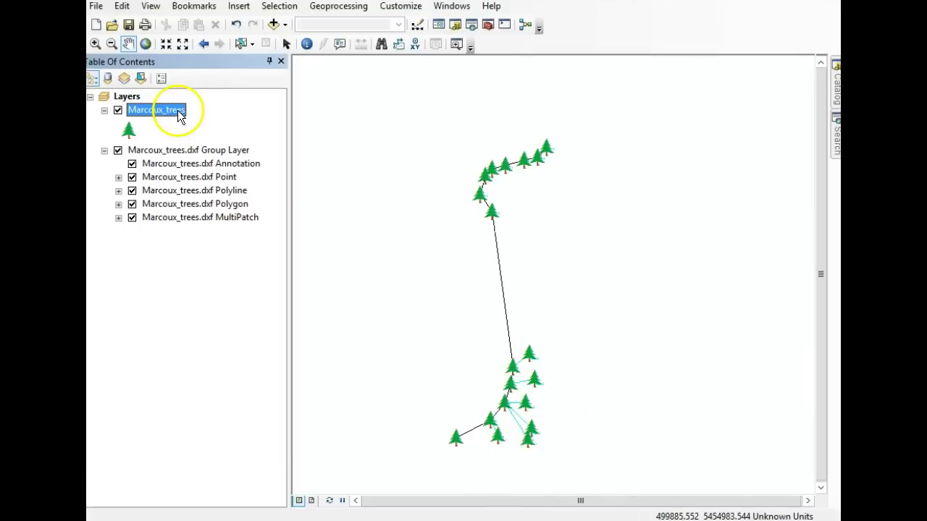
Open and enlarge the Marcoux_trees attribute table, review the COMMENT values Tree 1–6, then close it.
{"action": "right_click", "coordinate": [179, 114]}
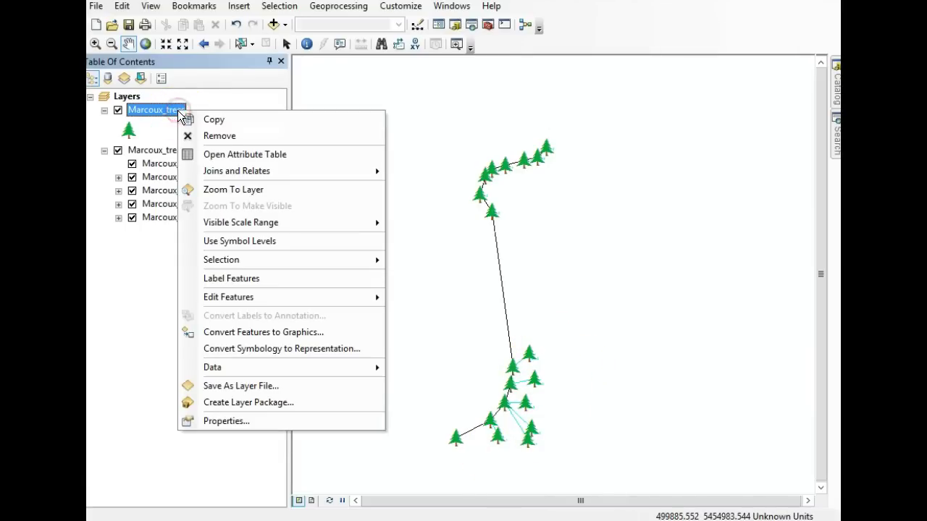
{"action": "left_click", "coordinate": [235, 156]}
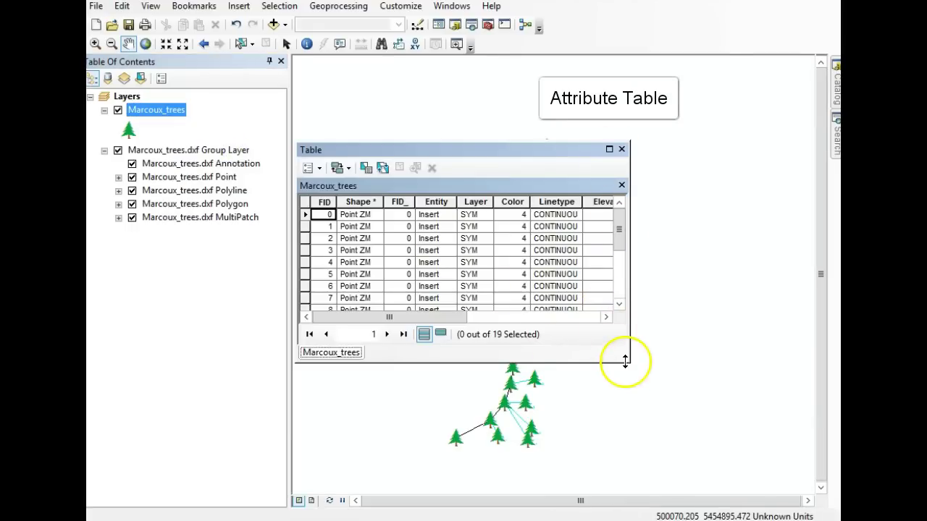
{"action": "left_click_drag", "start_coordinate": [628, 362], "coordinate": [635, 470]}
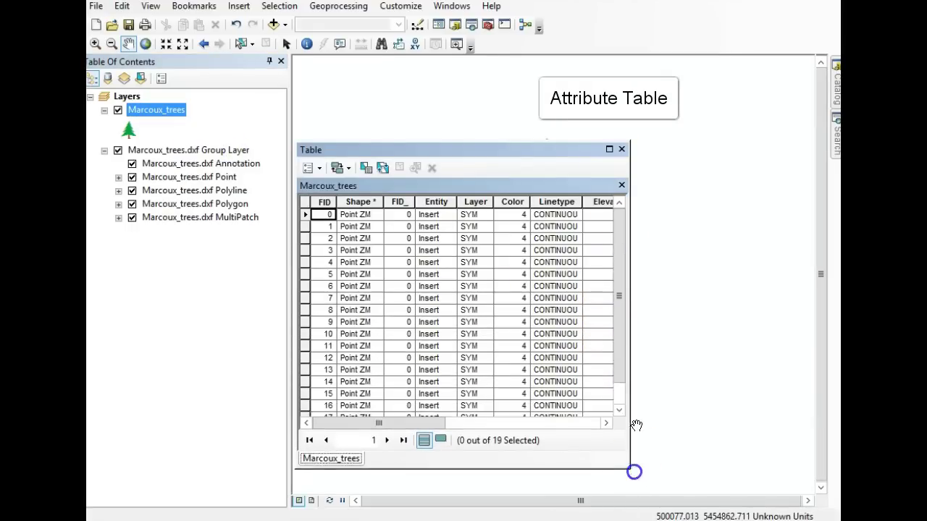
{"action": "left_click_drag", "start_coordinate": [631, 410], "coordinate": [827, 394]}
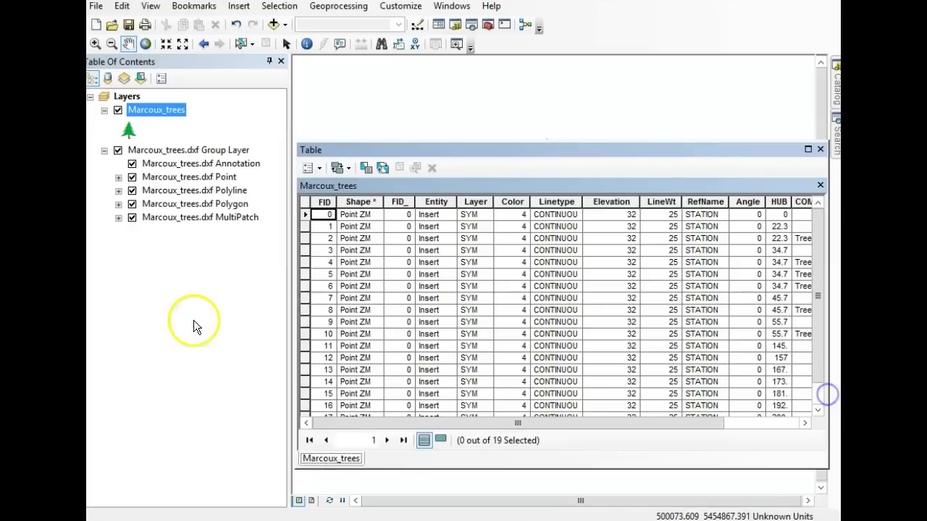
{"action": "left_click_drag", "start_coordinate": [294, 305], "coordinate": [137, 276]}
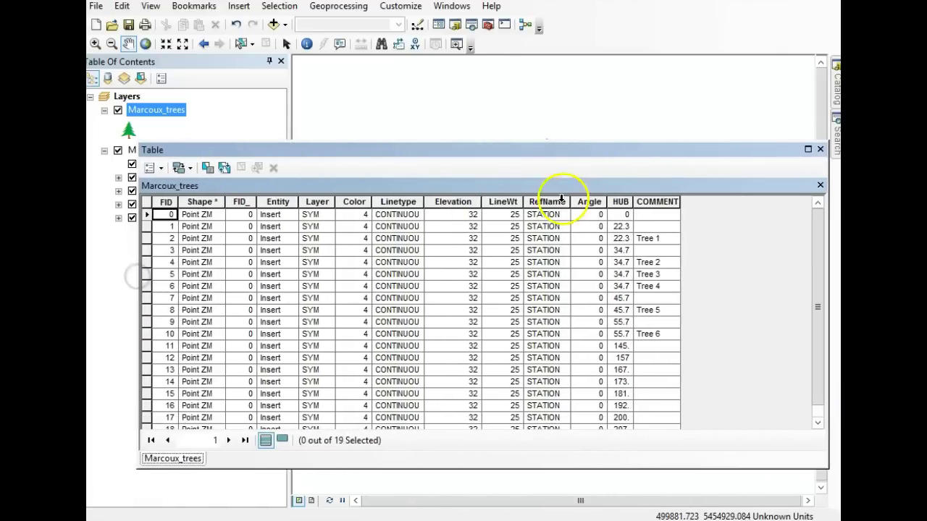
{"action": "left_click", "coordinate": [657, 201]}
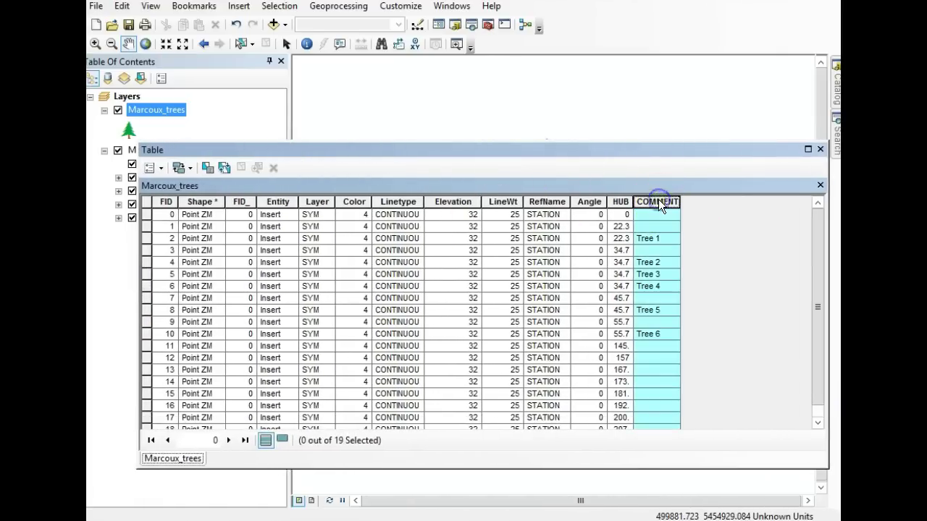
{"action": "left_click_drag", "start_coordinate": [815, 276], "coordinate": [817, 241]}
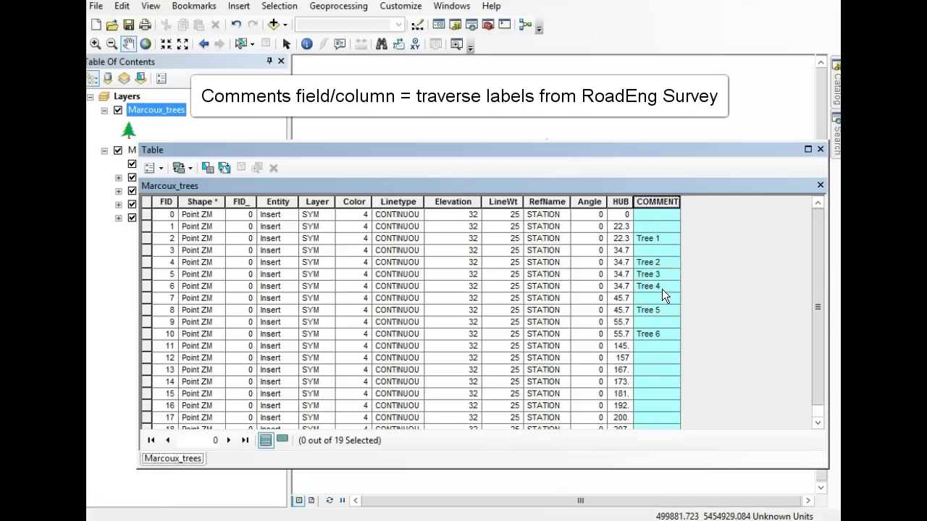
{"action": "left_click", "coordinate": [655, 203]}
{"action": "left_click", "coordinate": [819, 149]}
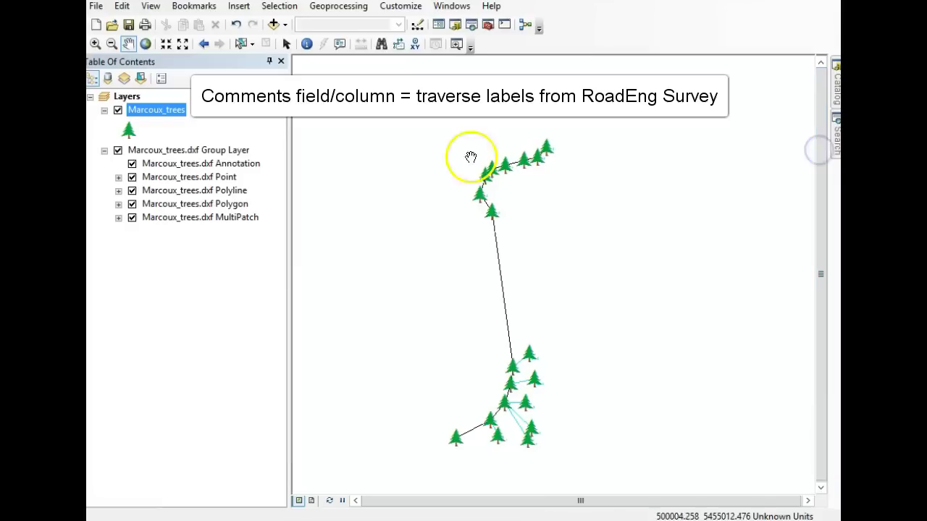
{"action": "right_click", "coordinate": [157, 110]}
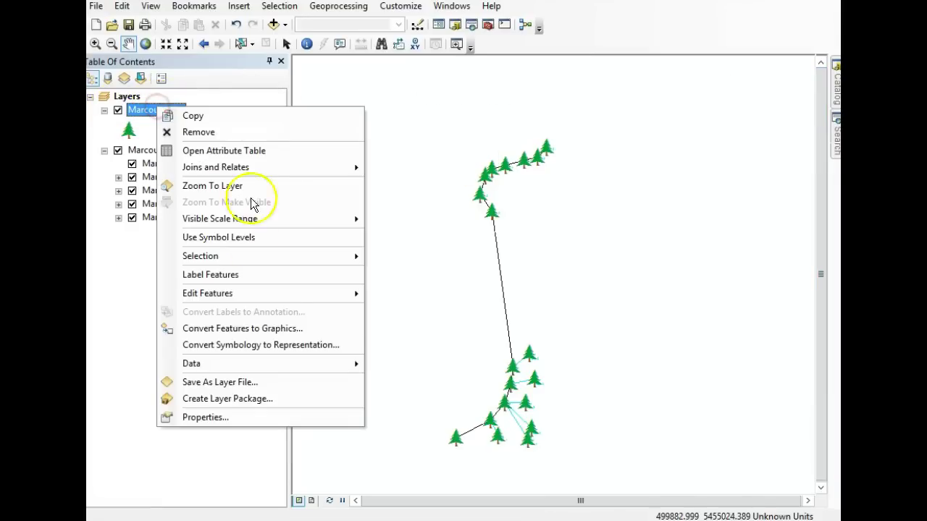
Symbolise Marcoux_trees by unique COMMENT values and add all values, Tree 1 to Tree 6.
{"action": "left_click", "coordinate": [208, 415]}
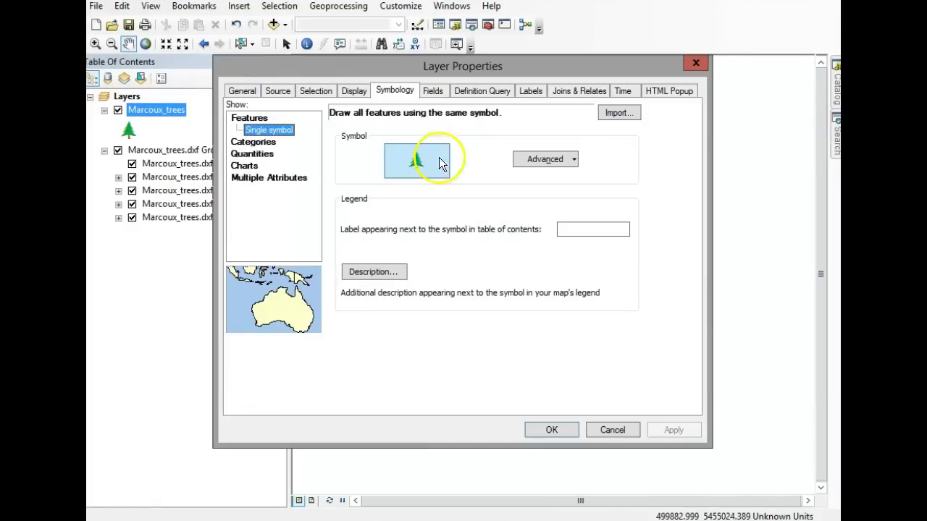
{"action": "left_click", "coordinate": [265, 143]}
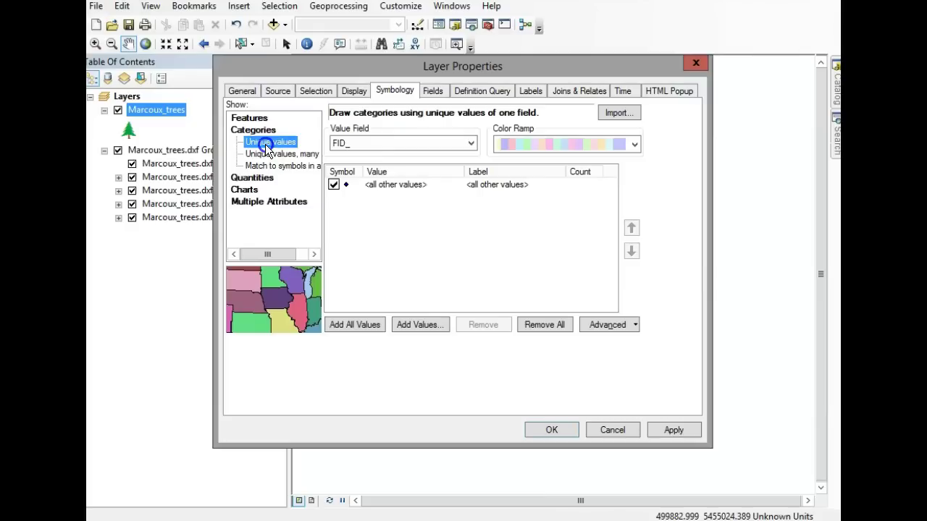
{"action": "left_click", "coordinate": [392, 143]}
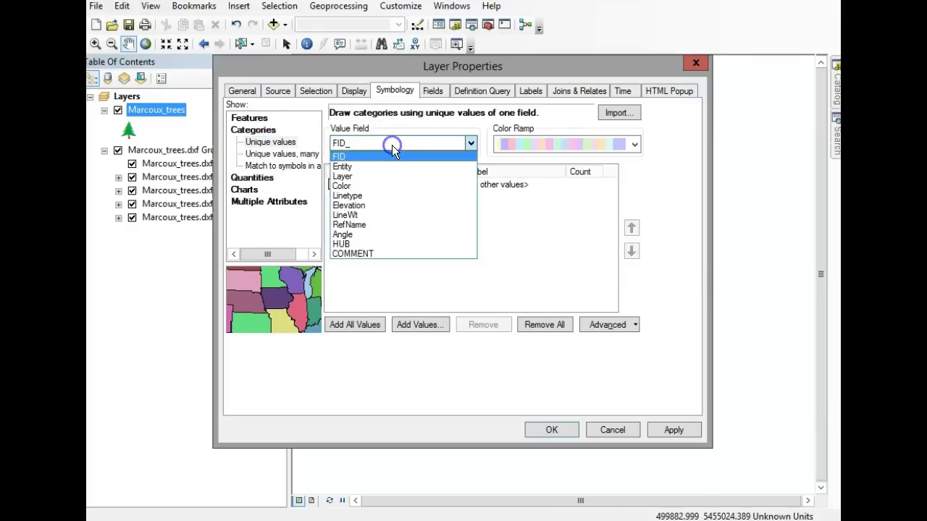
{"action": "left_click", "coordinate": [376, 254]}
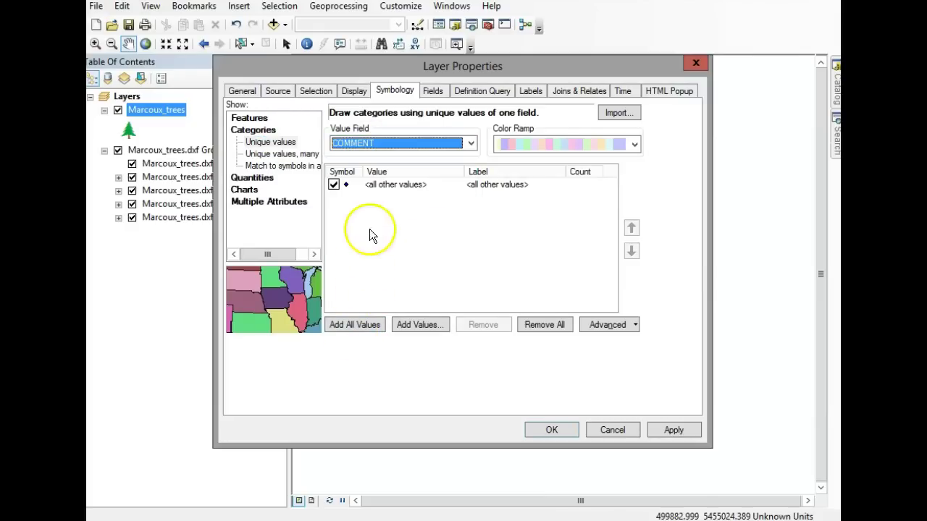
{"action": "left_click", "coordinate": [354, 326]}
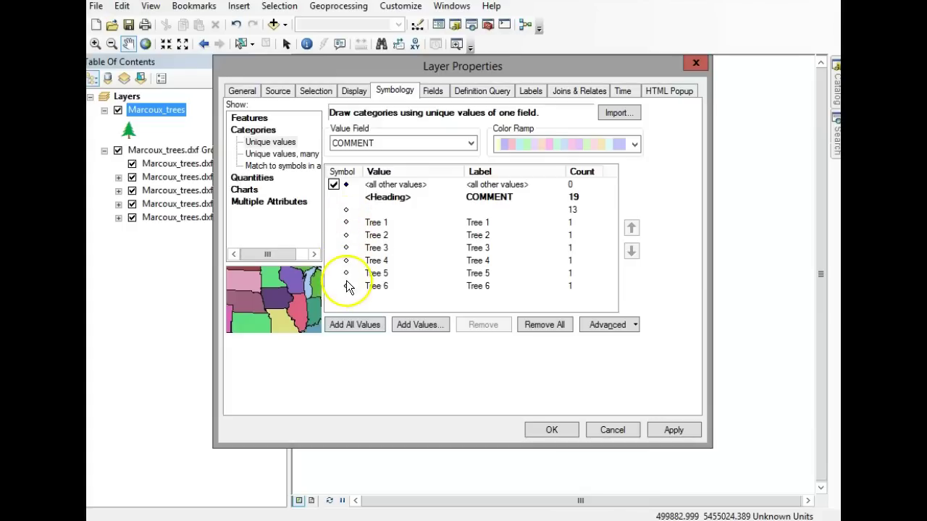
Group the Tree 1 through Tree 6 values into a single class.
{"action": "left_click", "coordinate": [375, 224]}
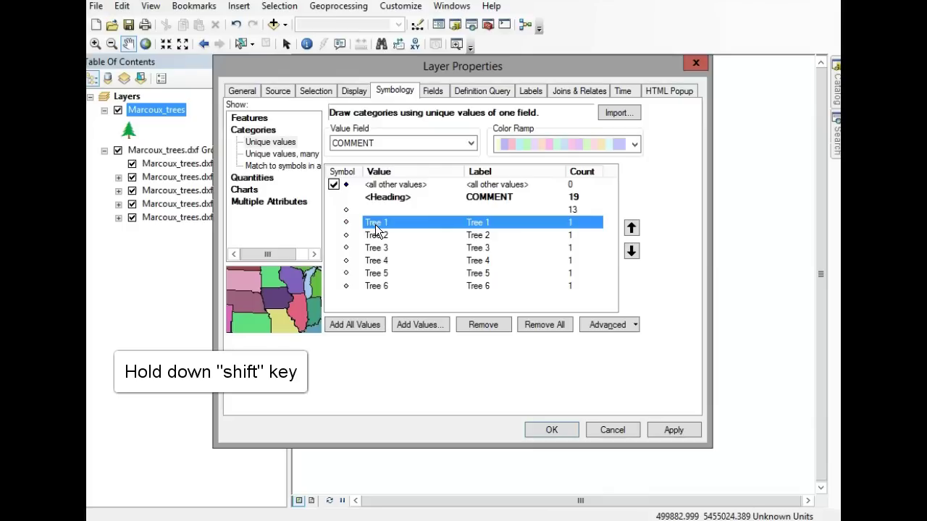
{"action": "left_click", "coordinate": [373, 287], "text": "shift"}
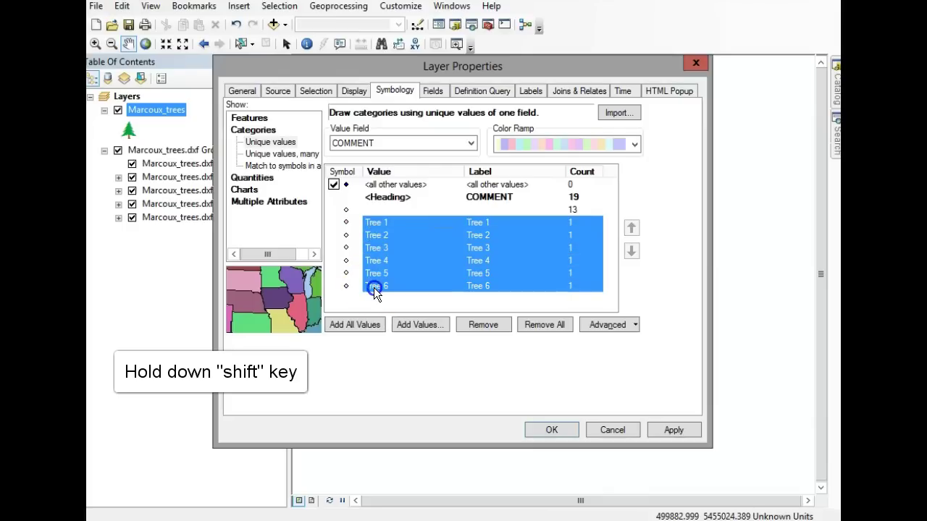
{"action": "right_click", "coordinate": [374, 287]}
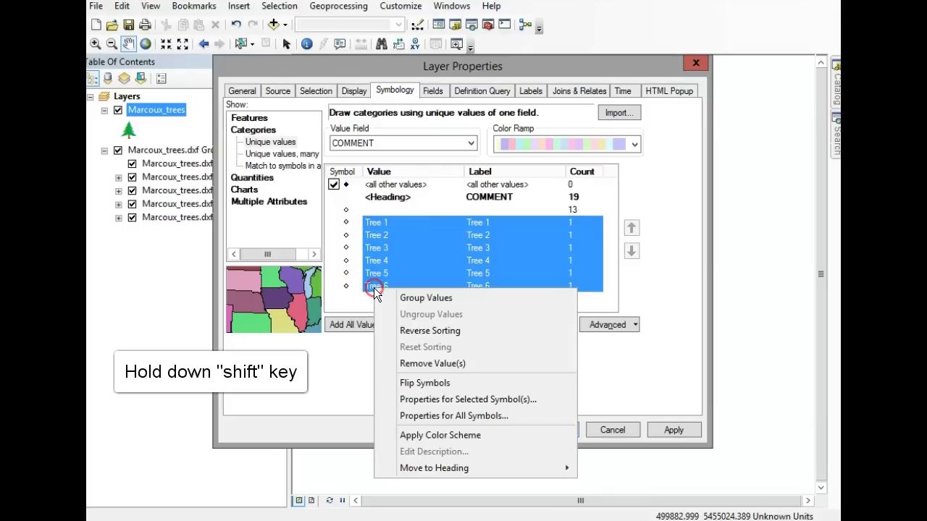
{"action": "left_click", "coordinate": [432, 297]}
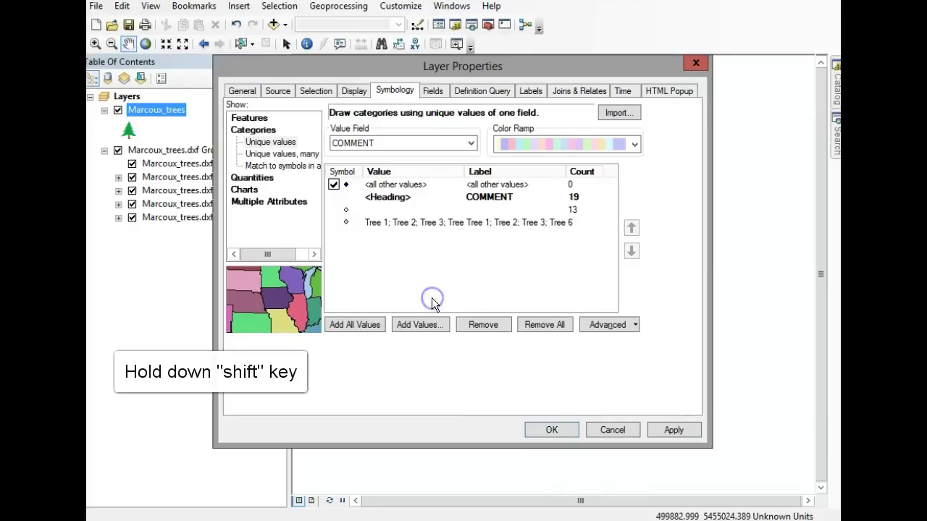
Give the grouped class a green triangle symbol and the label 'Tree', then apply it.
{"action": "double_click", "coordinate": [346, 225]}
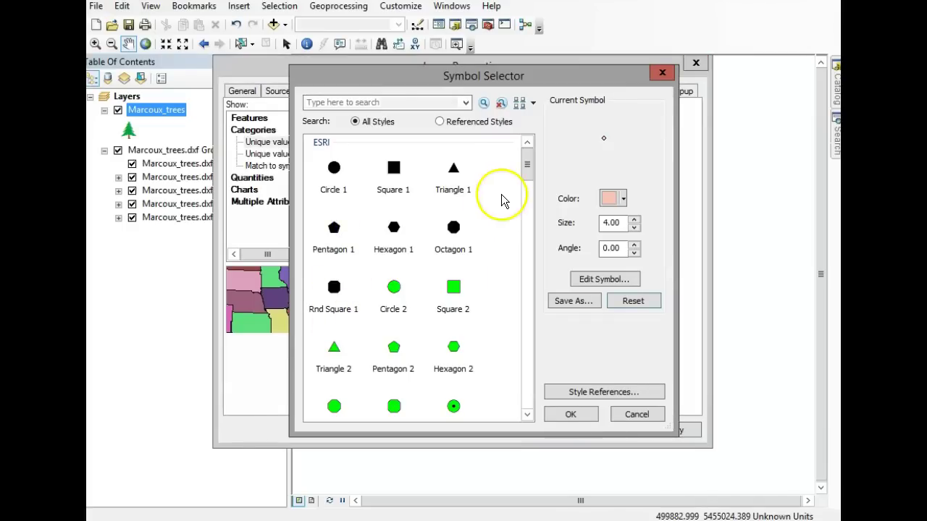
{"action": "left_click", "coordinate": [334, 347]}
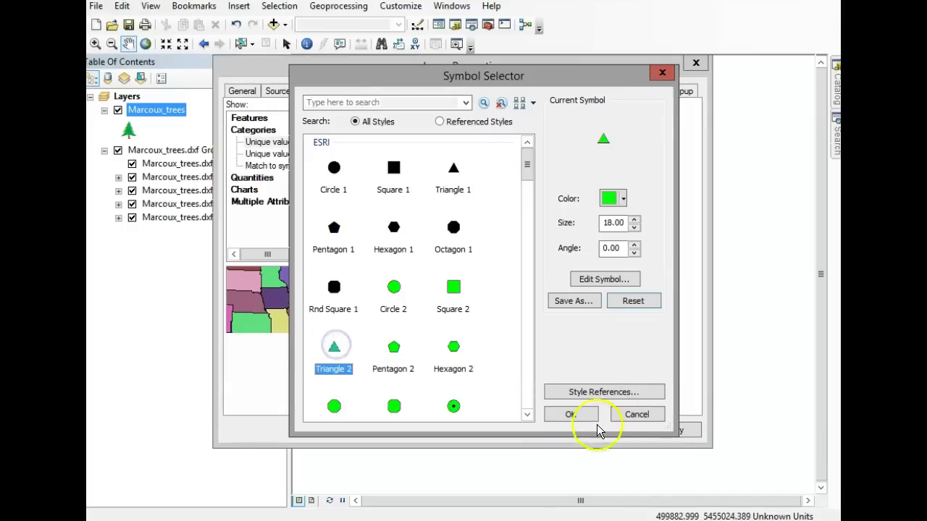
{"action": "left_click", "coordinate": [572, 414]}
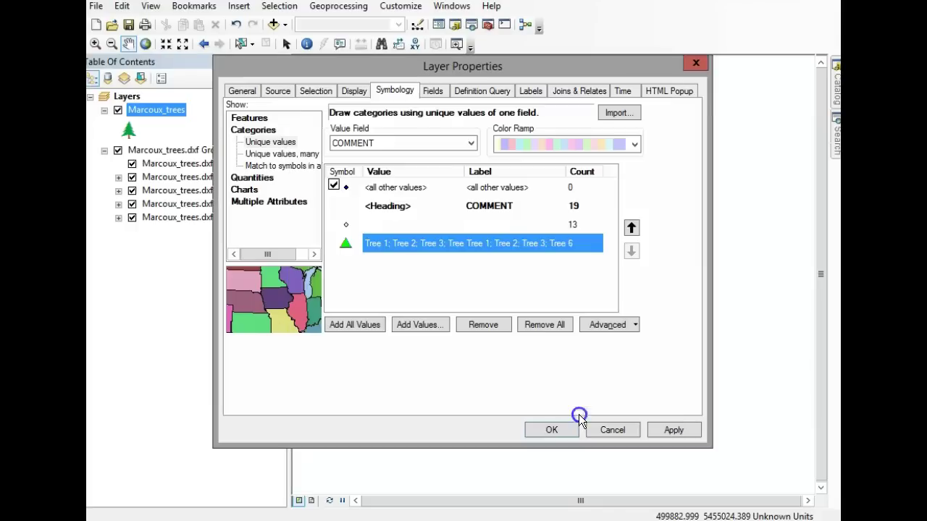
{"action": "left_click", "coordinate": [483, 247]}
{"action": "type", "text": "T"}
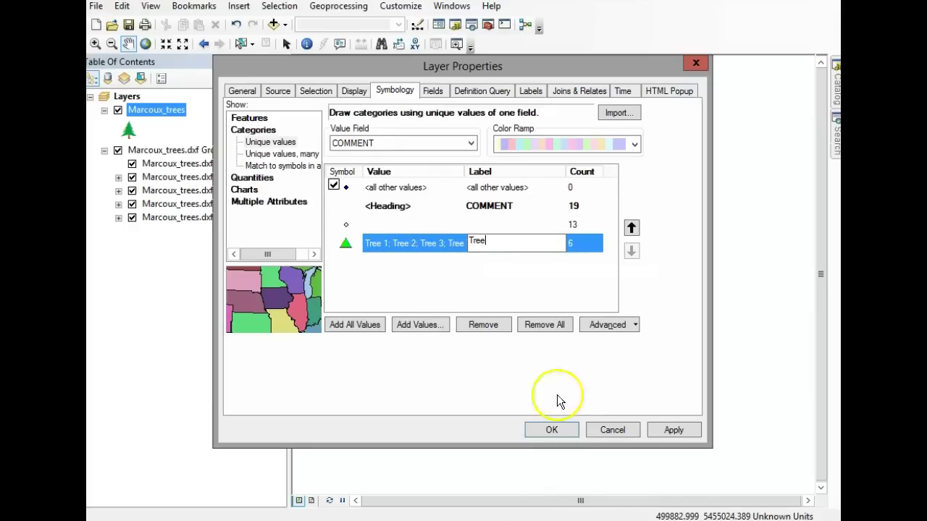
{"action": "left_click", "coordinate": [563, 432]}
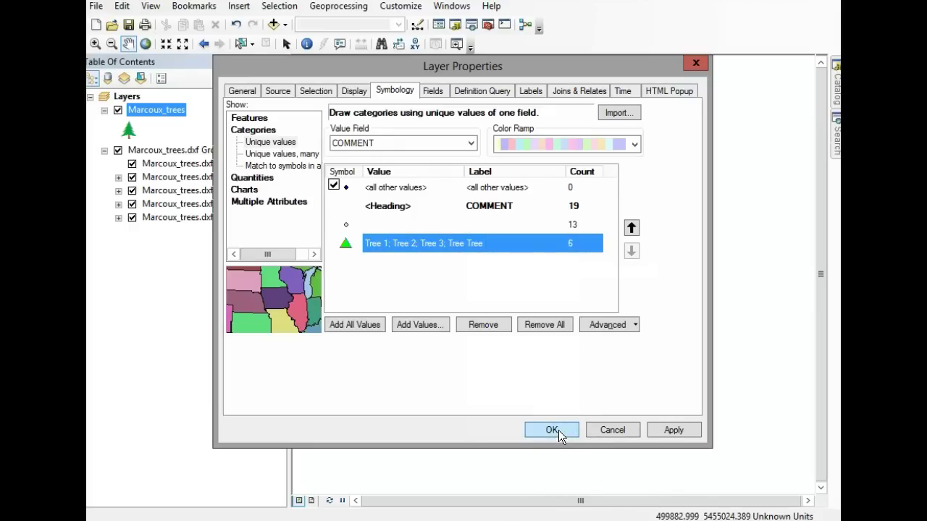
{"action": "left_click", "coordinate": [552, 430]}
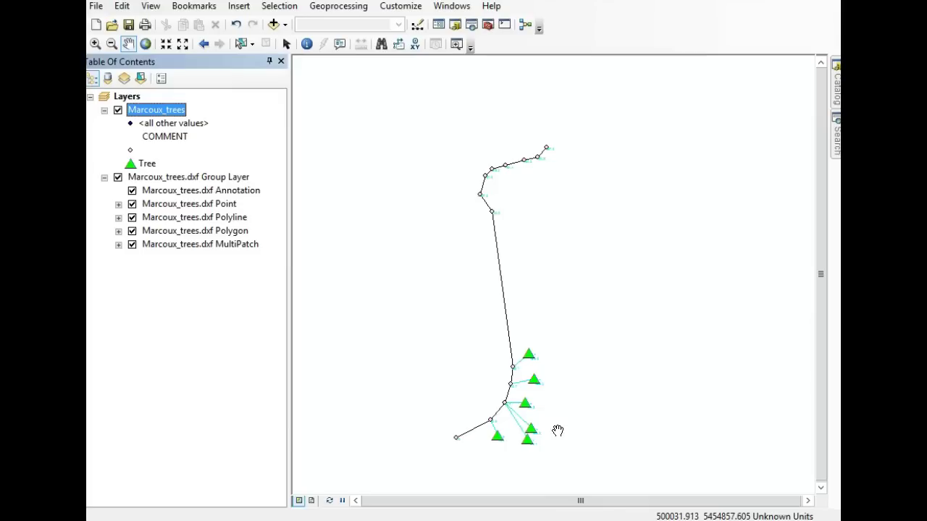
Hide the Marcoux_trees.dxf group layer and reopen the Marcoux_trees layer properties.
{"action": "left_click", "coordinate": [119, 178]}
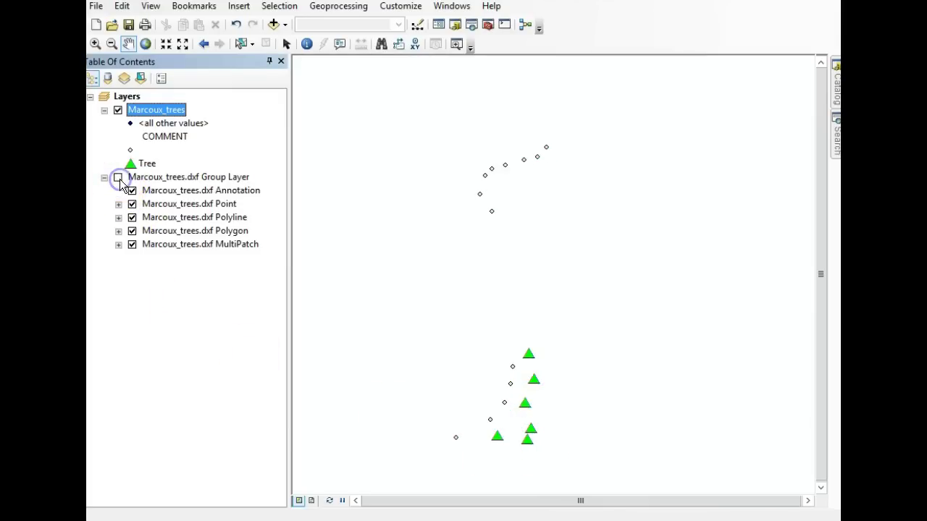
{"action": "right_click", "coordinate": [151, 116]}
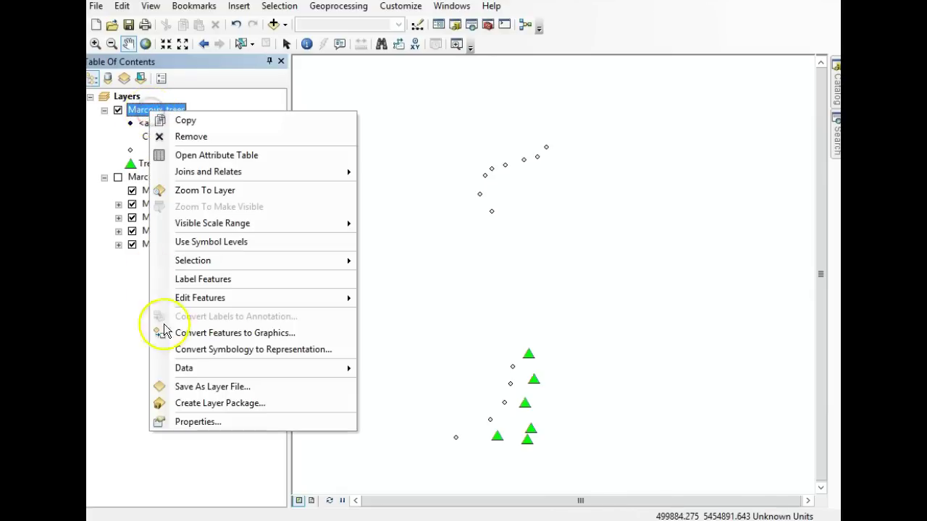
{"action": "left_click", "coordinate": [203, 425]}
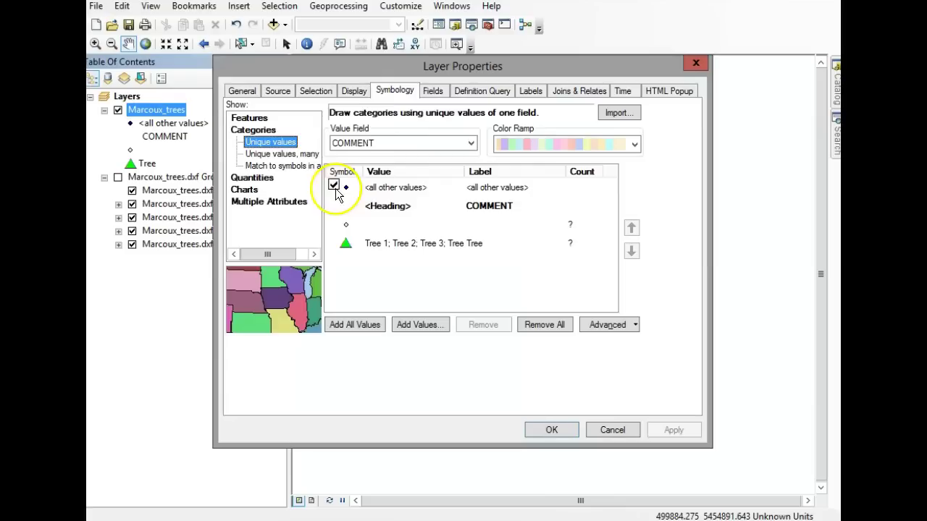
Remove the blank-value class from the Marcoux_trees symbology and apply the change.
{"action": "left_click", "coordinate": [349, 228]}
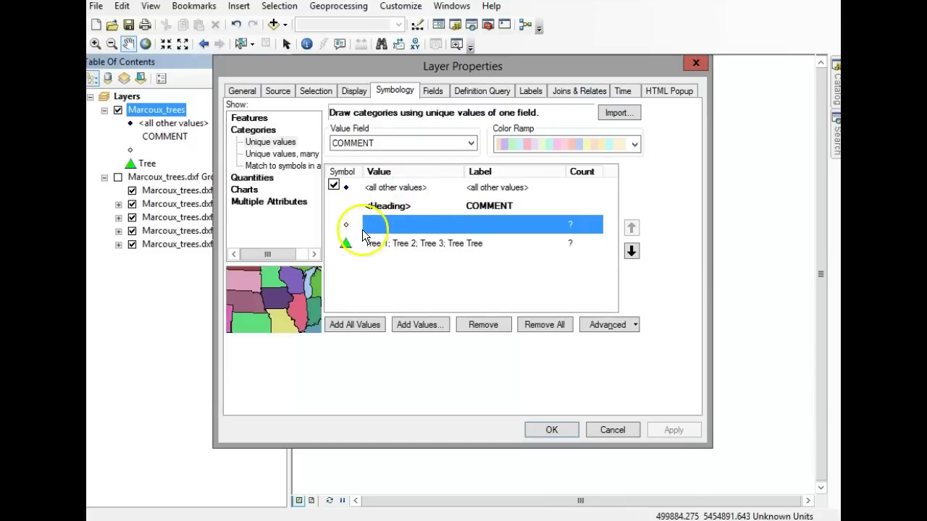
{"action": "left_click", "coordinate": [504, 329]}
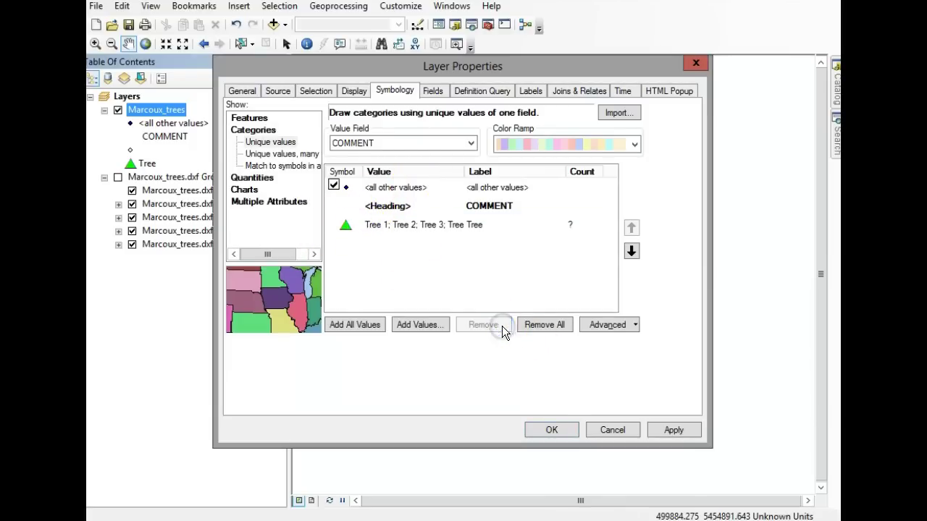
{"action": "left_click", "coordinate": [552, 431]}
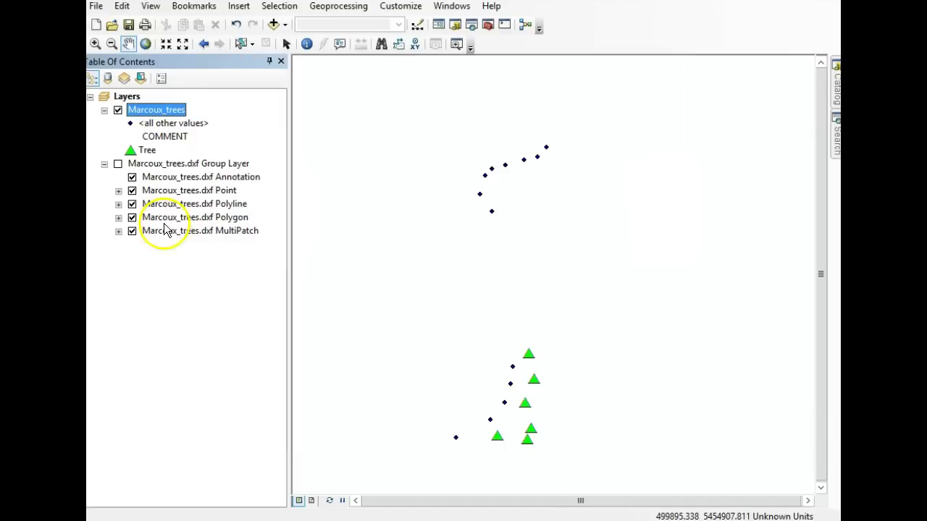
{"action": "right_click", "coordinate": [154, 109]}
{"action": "left_click", "coordinate": [210, 419]}
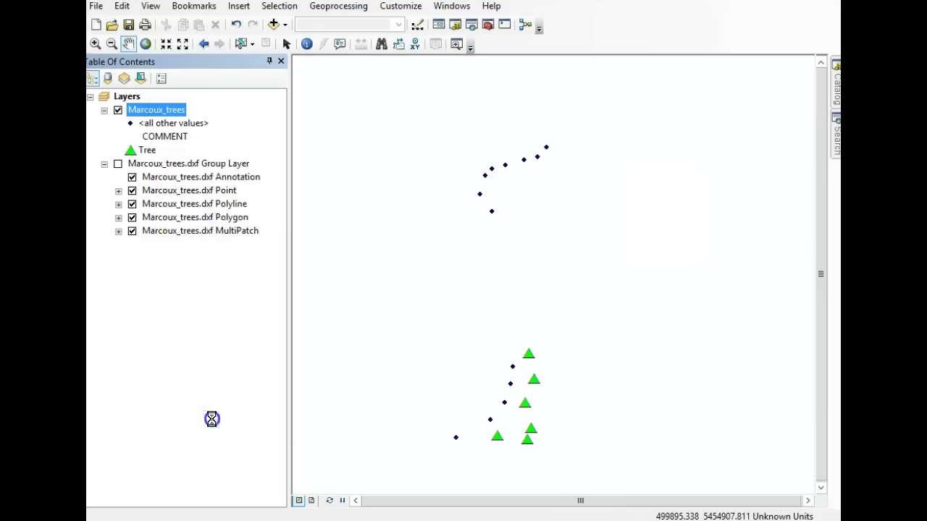
{"action": "left_click", "coordinate": [334, 188]}
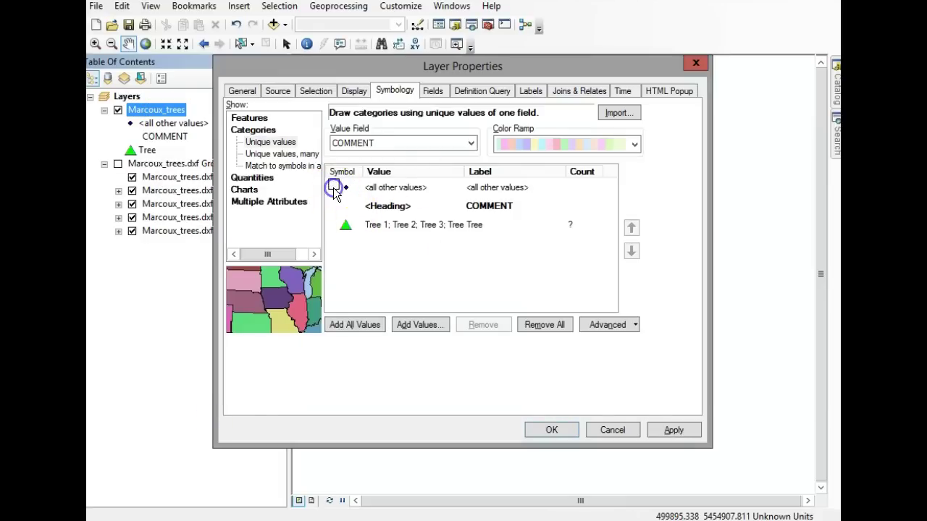
{"action": "left_click", "coordinate": [552, 429]}
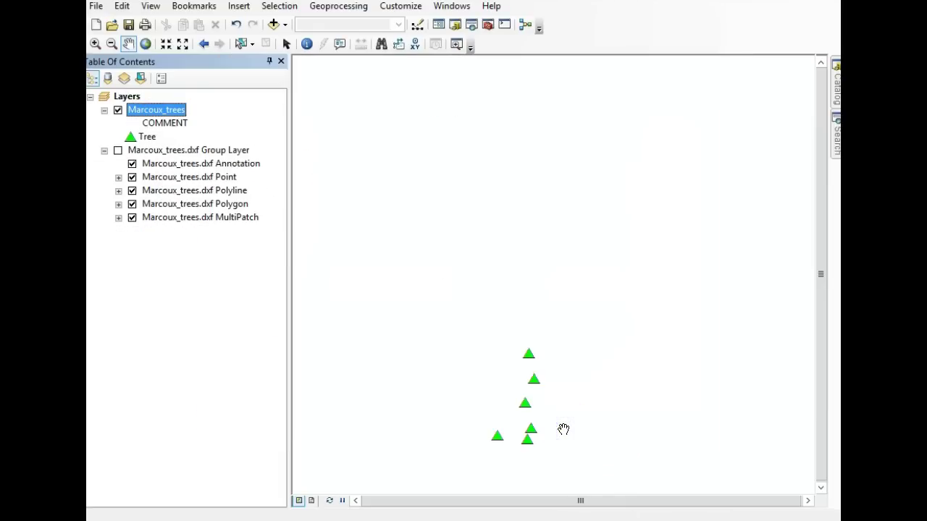
{"action": "left_click_drag", "start_coordinate": [564, 429], "coordinate": [548, 309]}
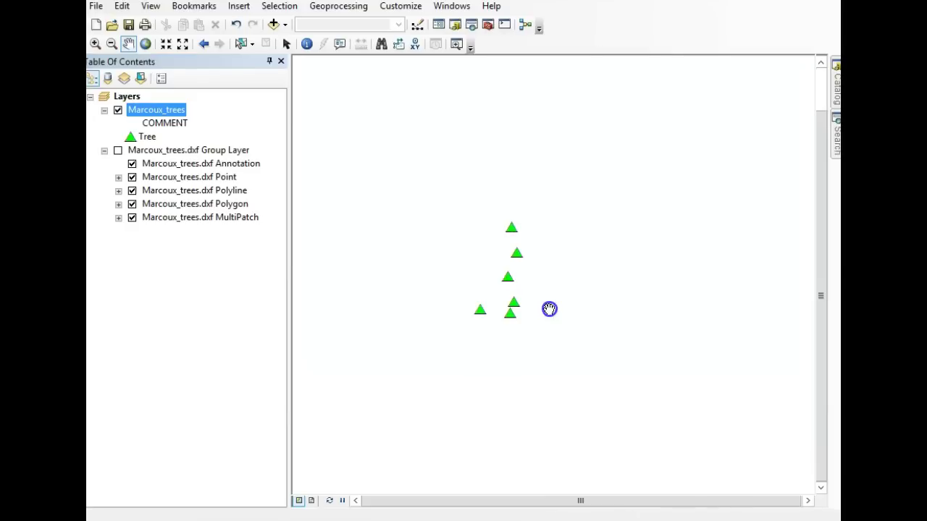
{"action": "scroll", "coordinate": [457, 252], "scroll_direction": "up", "scroll_amount": 1}
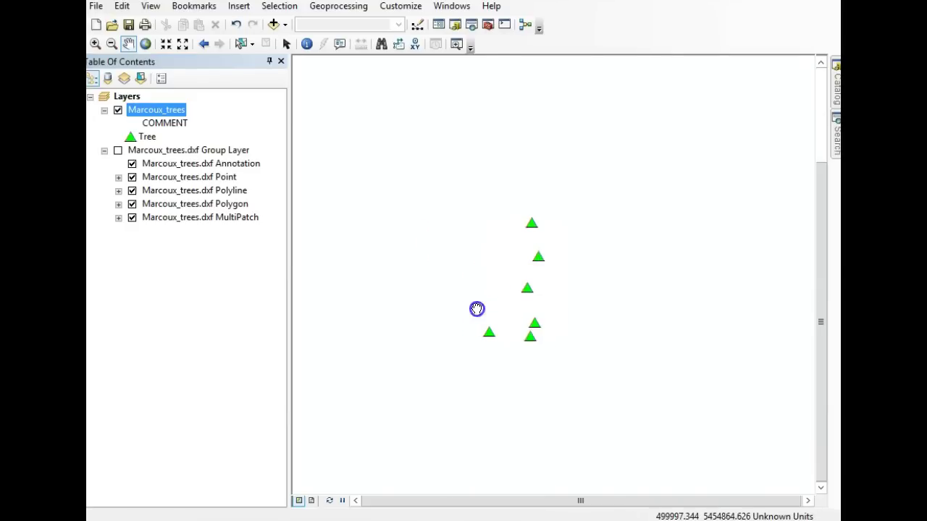
{"action": "left_click_drag", "start_coordinate": [477, 308], "coordinate": [444, 299]}
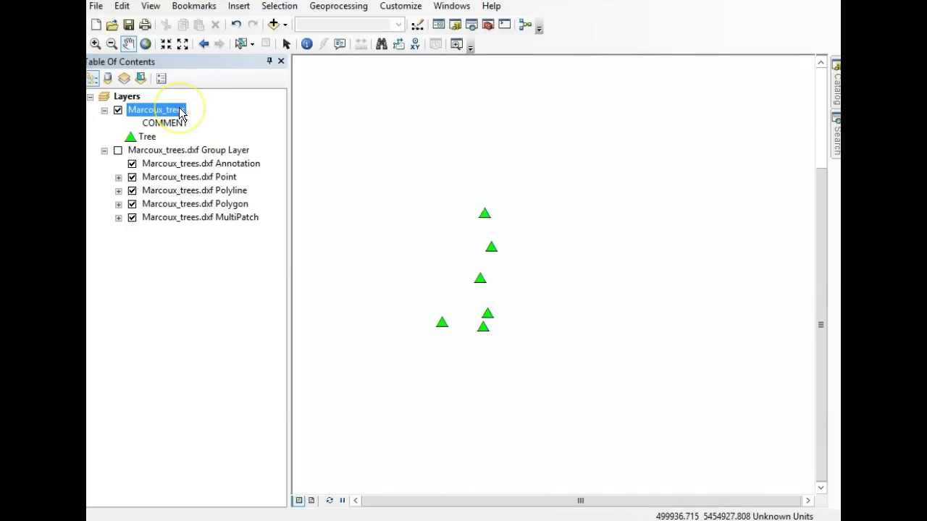
Turn on labels for Marcoux_trees using the COMMENT field.
{"action": "right_click", "coordinate": [179, 109]}
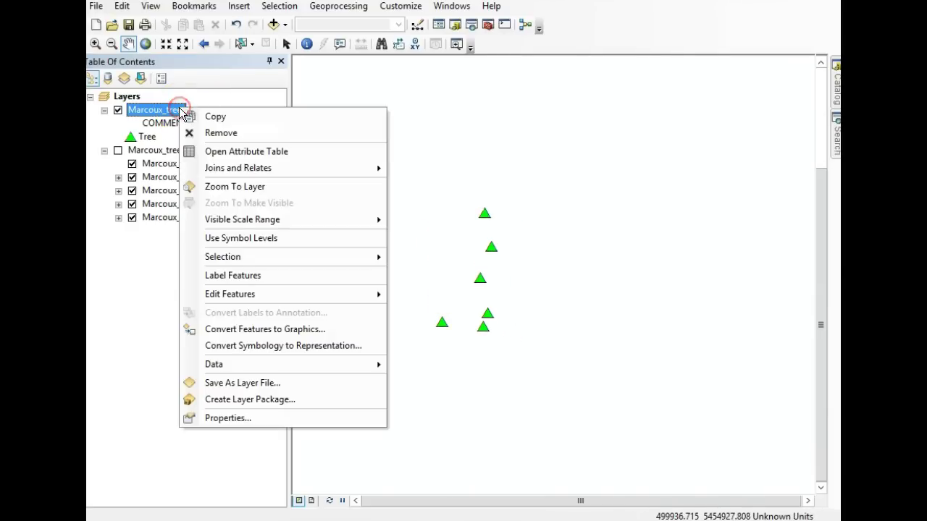
{"action": "left_click", "coordinate": [230, 419]}
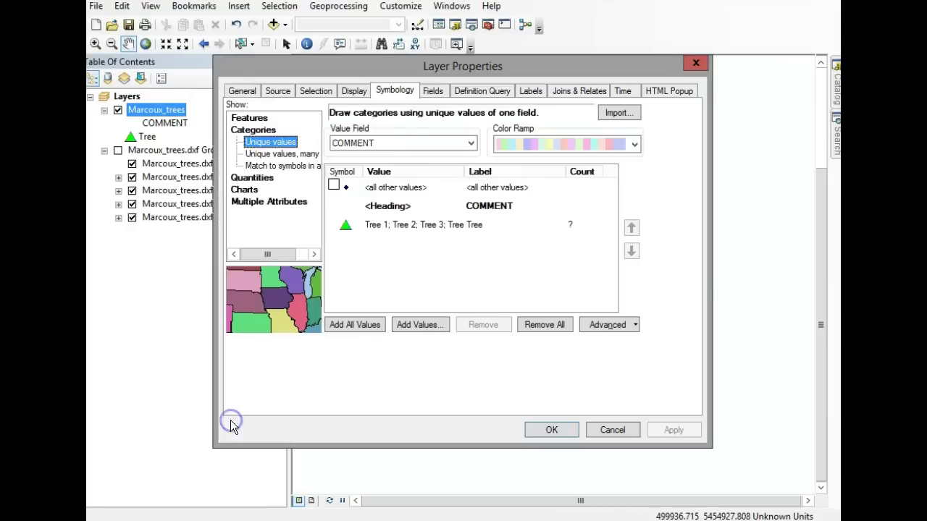
{"action": "left_click", "coordinate": [528, 92]}
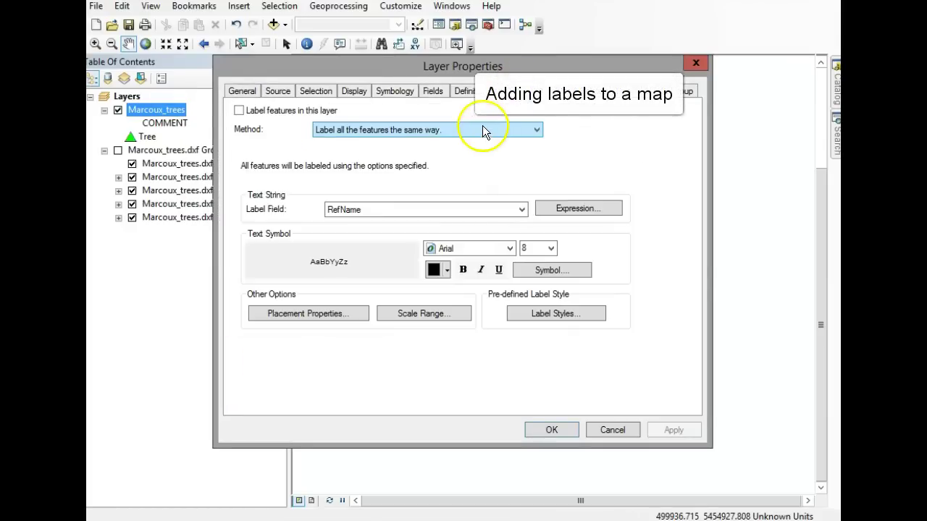
{"action": "left_click", "coordinate": [446, 214]}
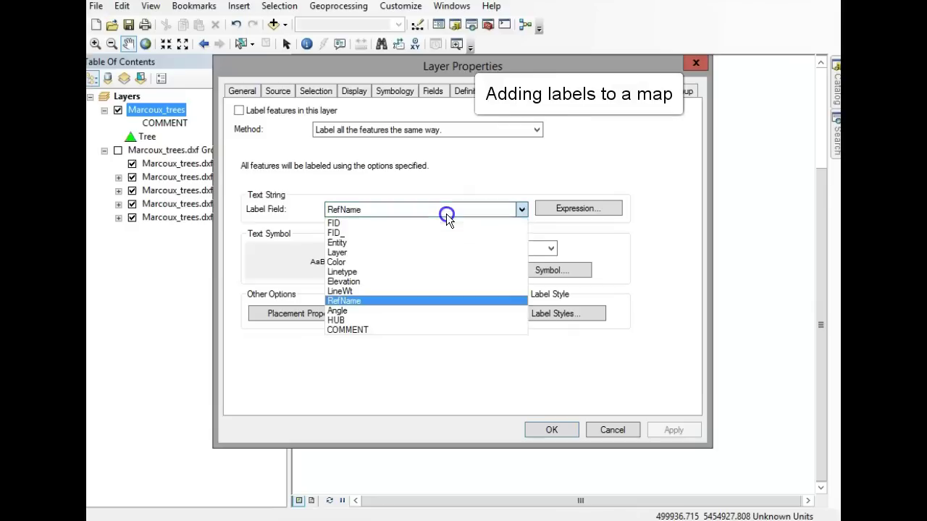
{"action": "left_click", "coordinate": [405, 330]}
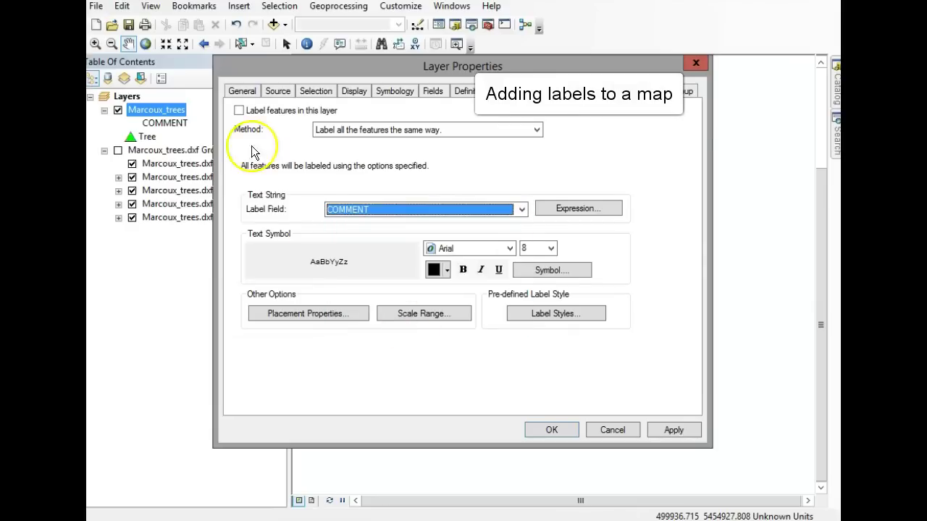
{"action": "left_click", "coordinate": [237, 112]}
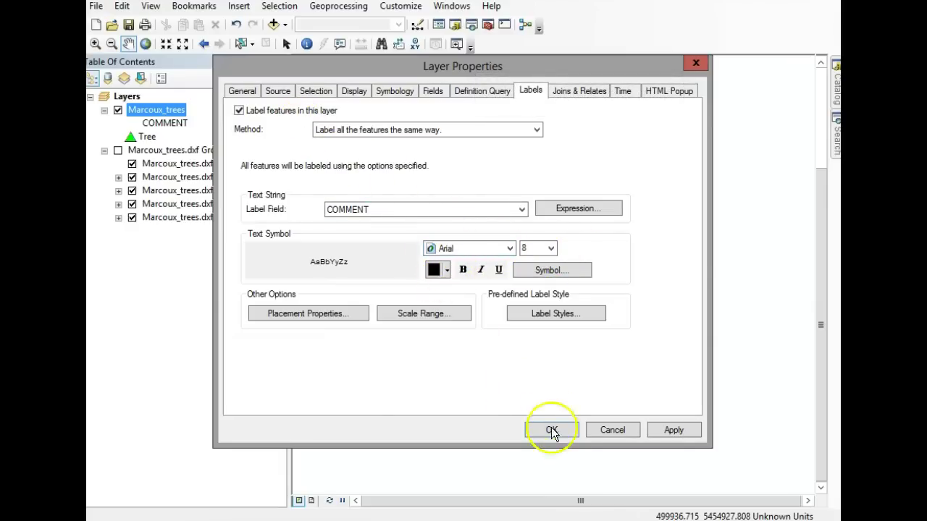
Keep the top-right label placement and apply the labels.
{"action": "left_click", "coordinate": [355, 319]}
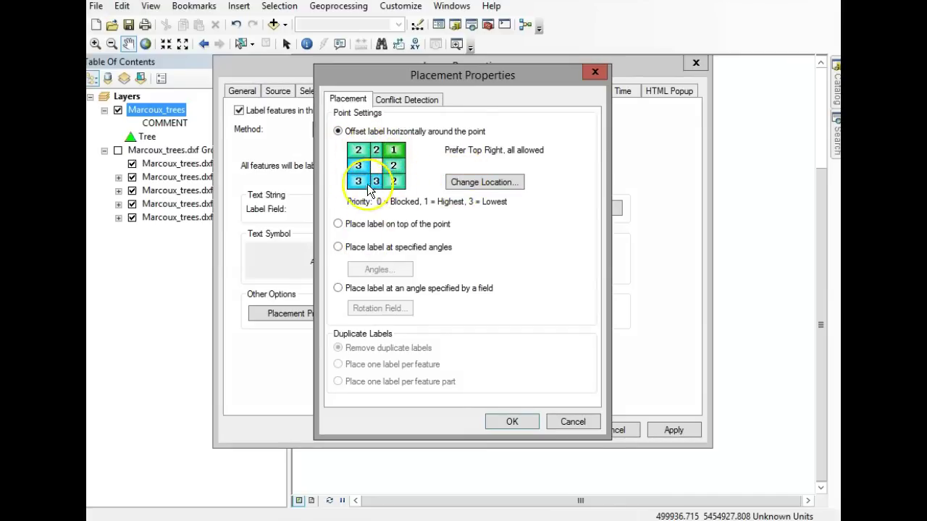
{"action": "left_click", "coordinate": [472, 181]}
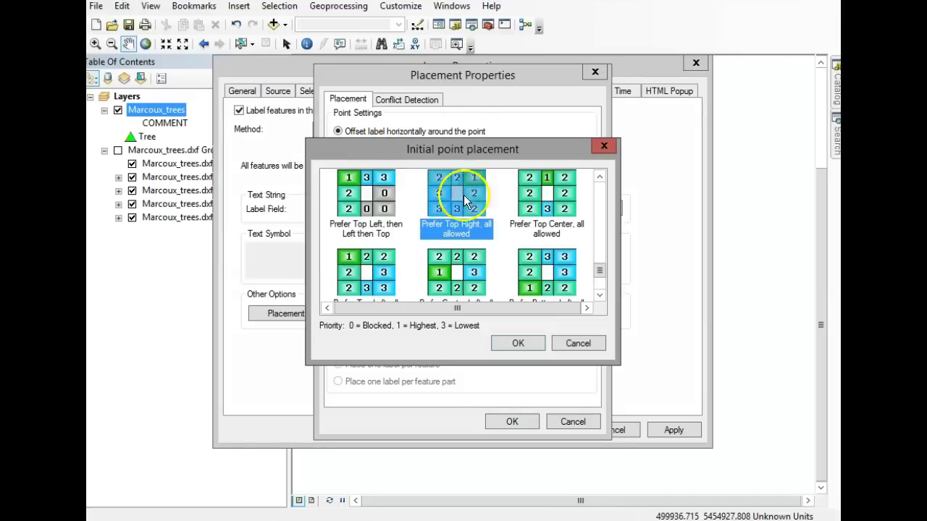
{"action": "left_click", "coordinate": [520, 343]}
{"action": "left_click", "coordinate": [512, 421]}
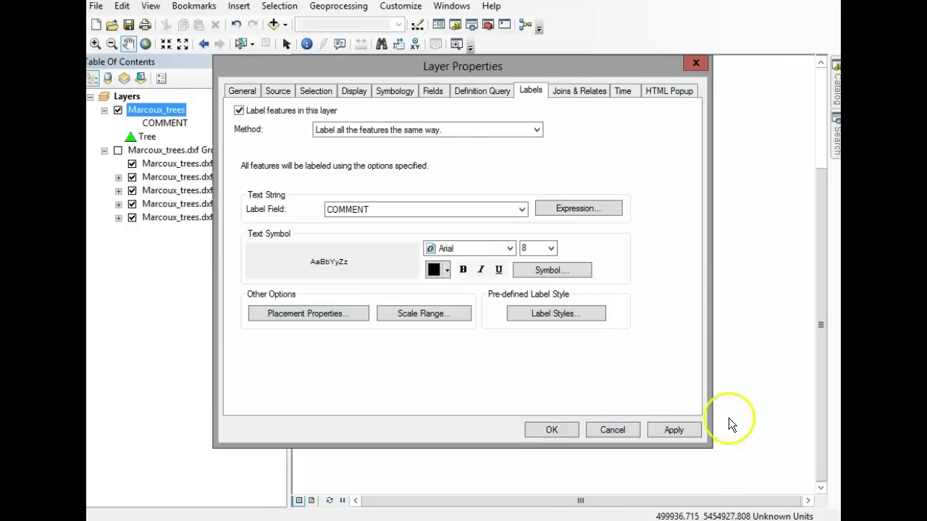
{"action": "left_click", "coordinate": [548, 431]}
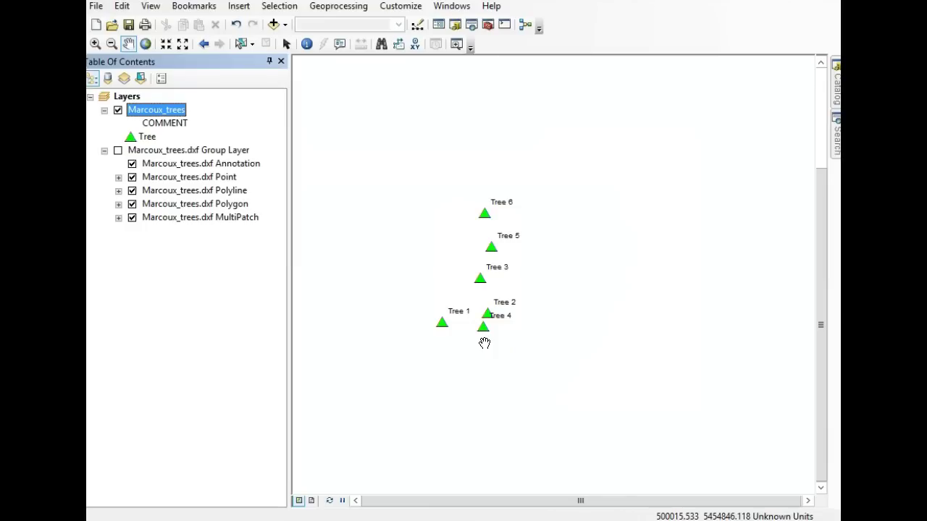
Set the tree label placement to Prefer Top Left, then Left then Top, and apply it.
{"action": "left_click", "coordinate": [500, 325]}
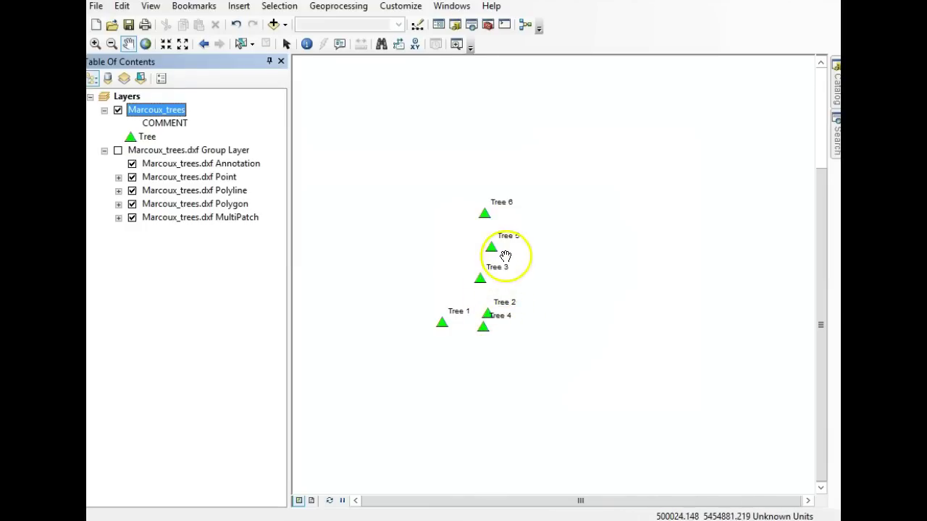
{"action": "right_click", "coordinate": [148, 116]}
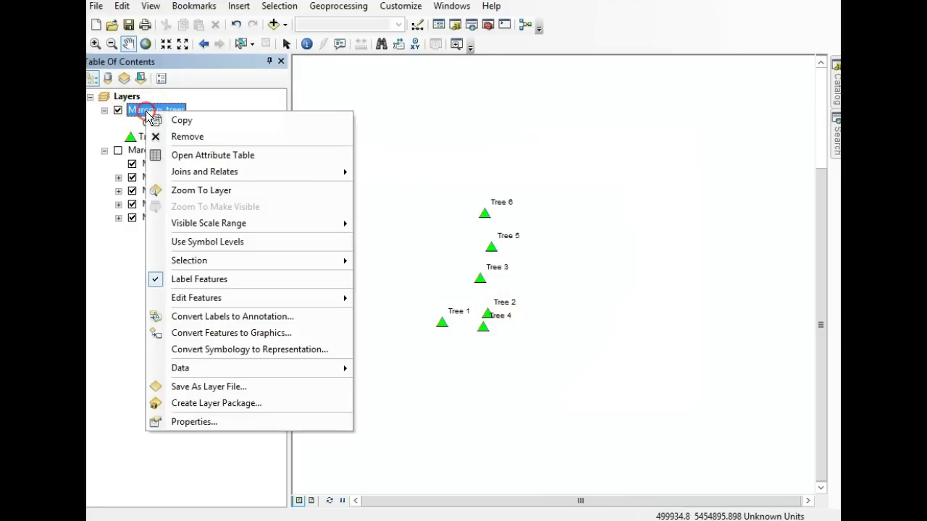
{"action": "left_click", "coordinate": [202, 420]}
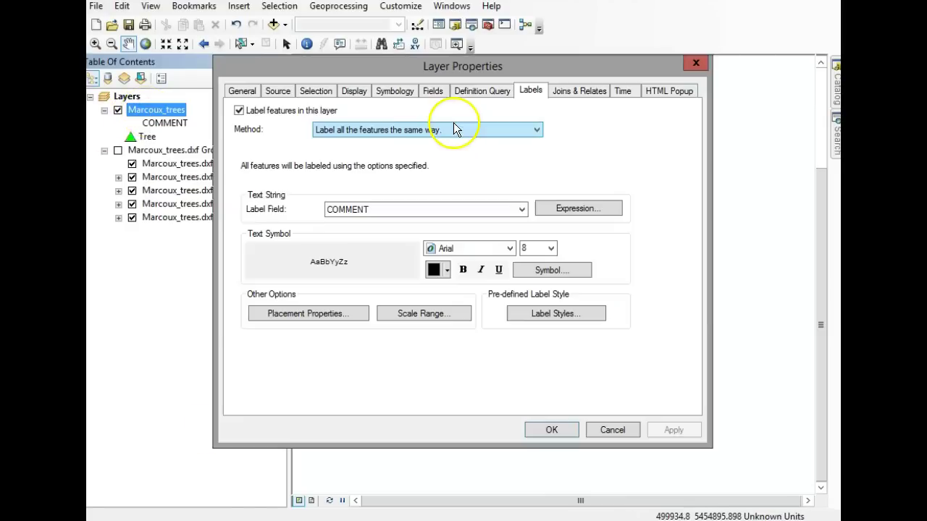
{"action": "left_click", "coordinate": [305, 315]}
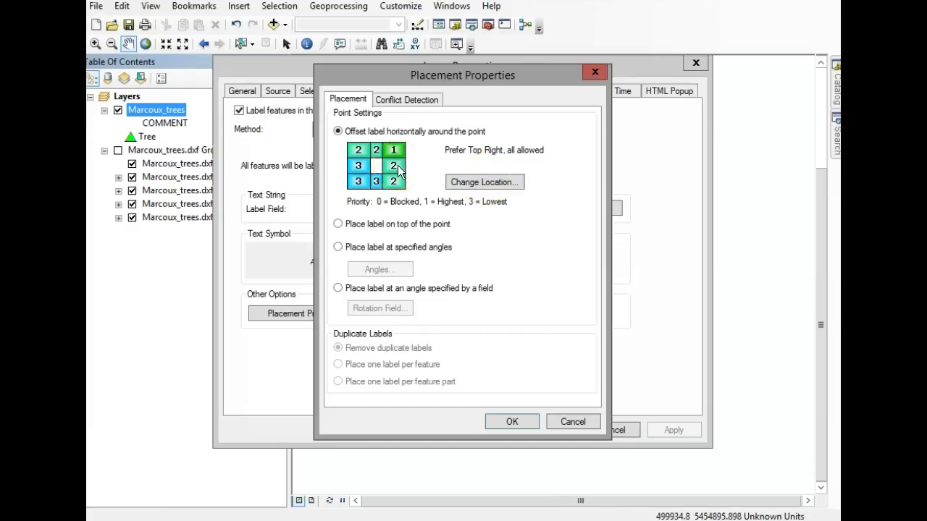
{"action": "left_click", "coordinate": [483, 184]}
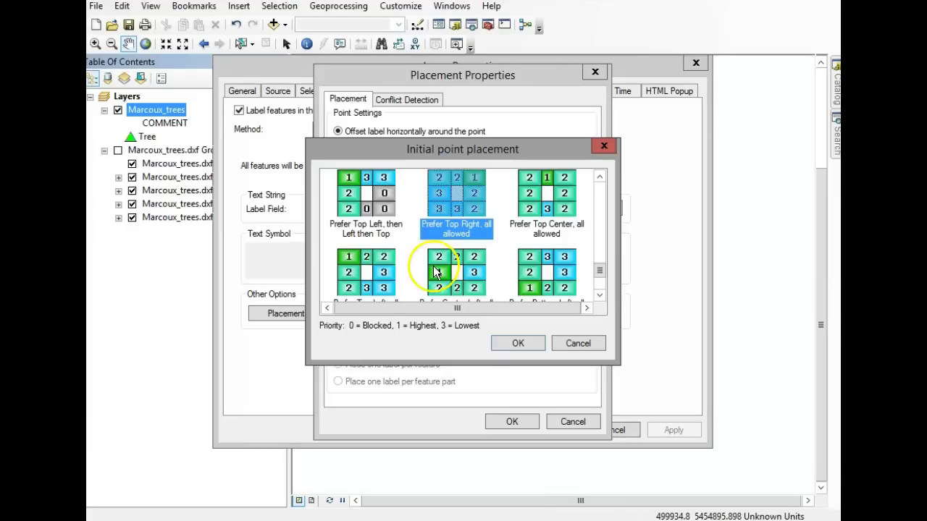
{"action": "left_click", "coordinate": [352, 181]}
{"action": "left_click", "coordinate": [504, 339]}
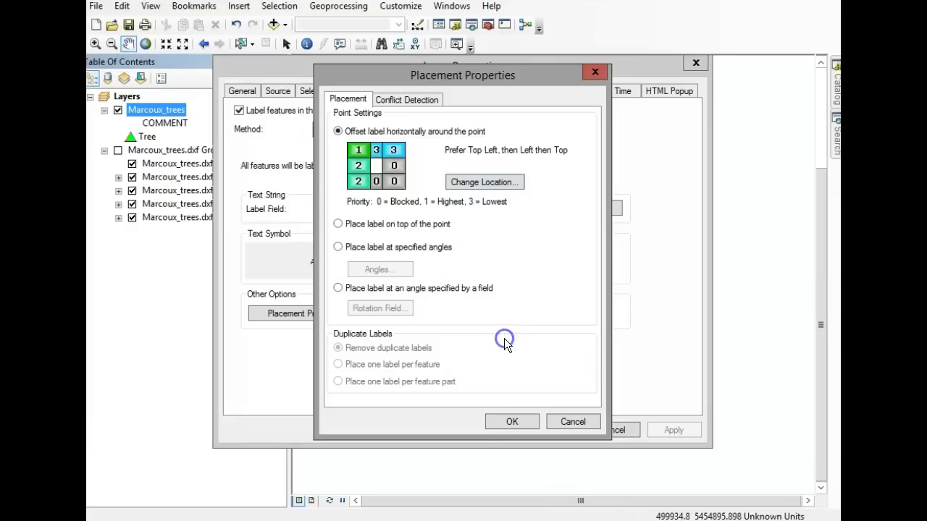
{"action": "left_click", "coordinate": [532, 425]}
{"action": "left_click", "coordinate": [664, 432]}
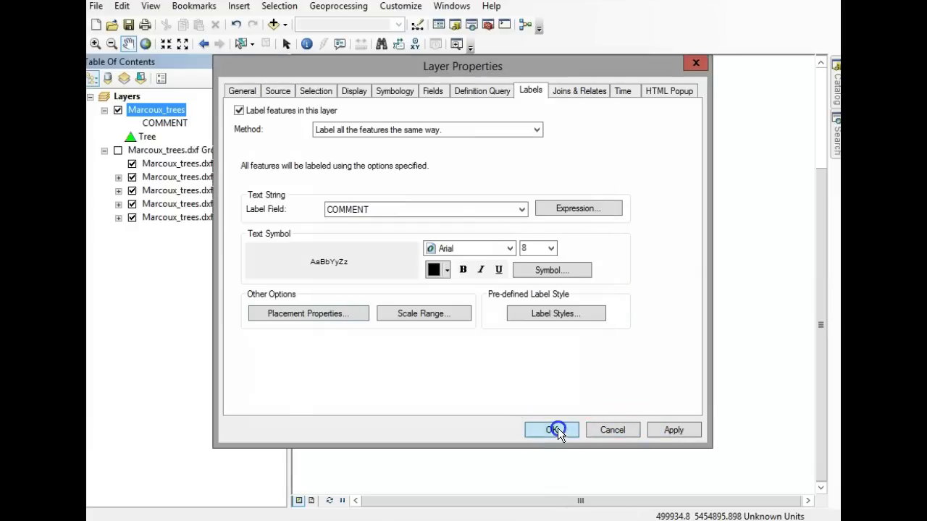
{"action": "left_click", "coordinate": [555, 430]}
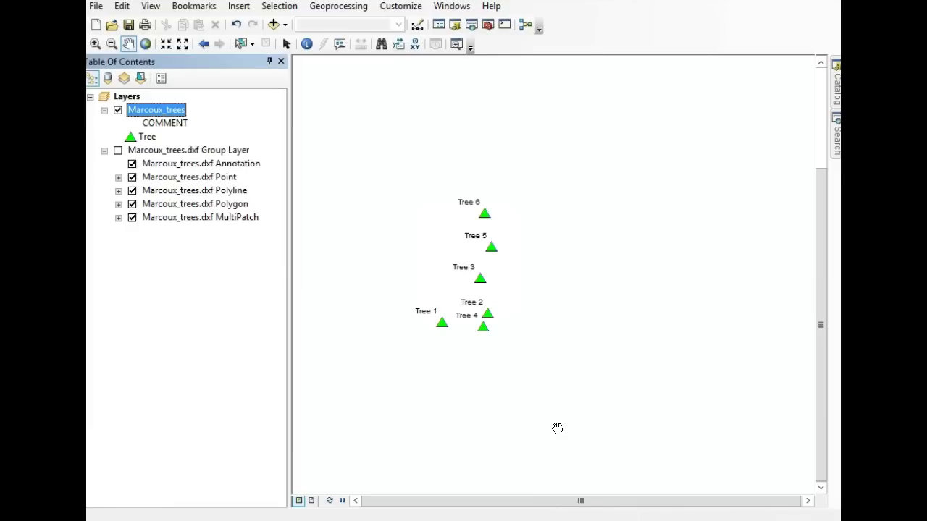
{"action": "left_click", "coordinate": [560, 418]}
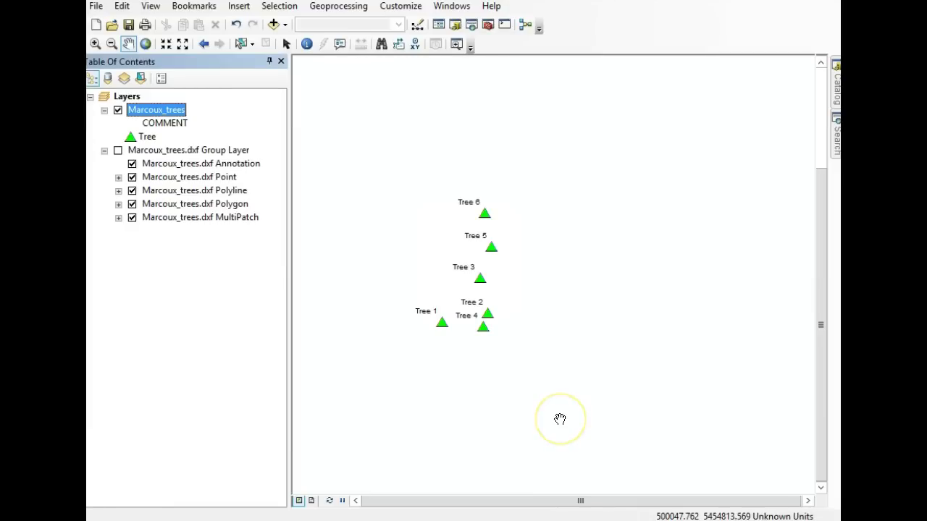
{"action": "left_click", "coordinate": [562, 414]}
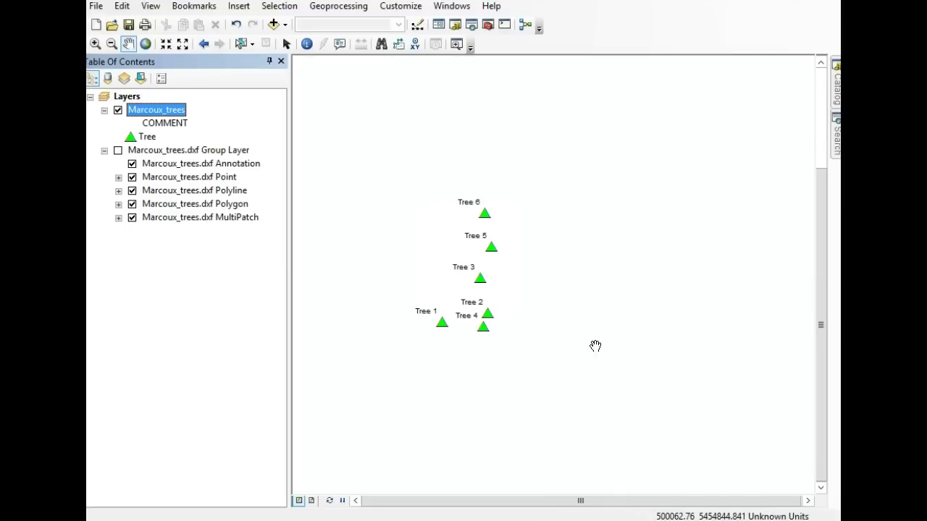
{"action": "left_click", "coordinate": [513, 368]}
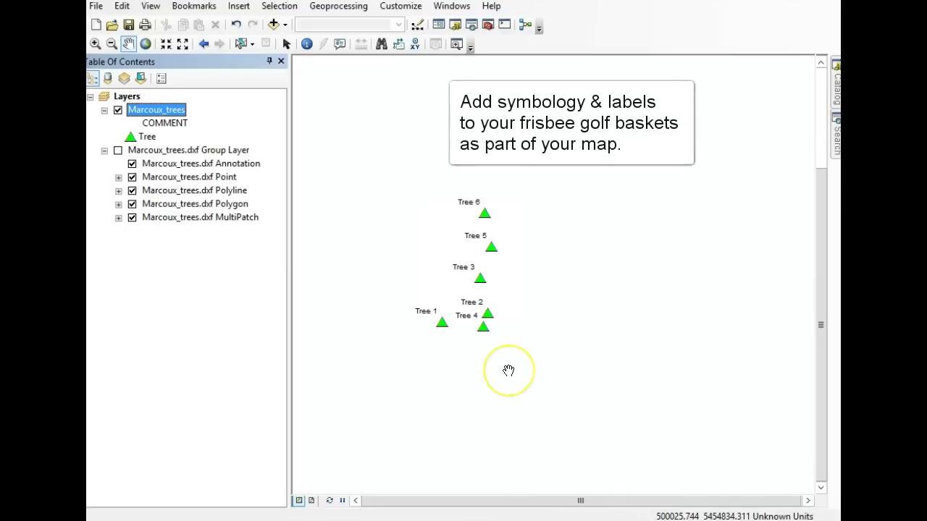
{"action": "left_click", "coordinate": [503, 372]}
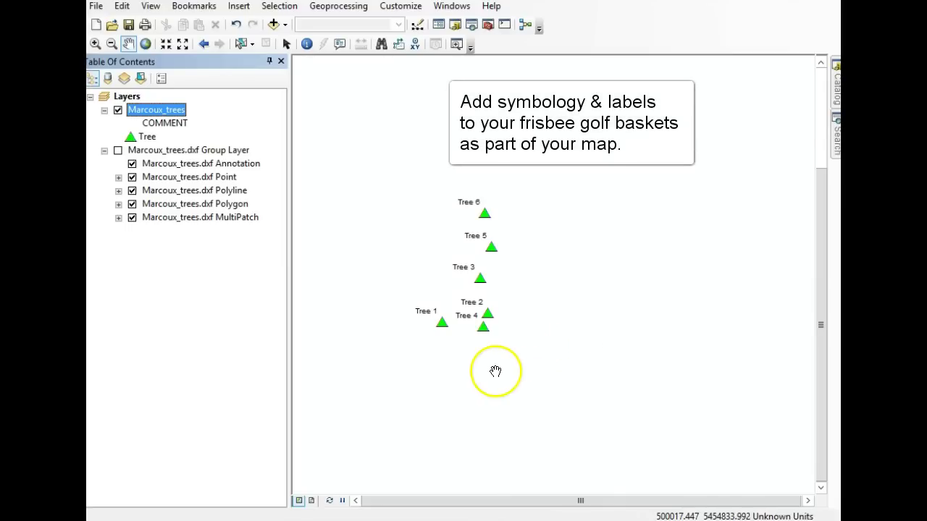
{"action": "left_click_drag", "start_coordinate": [476, 372], "coordinate": [493, 365]}
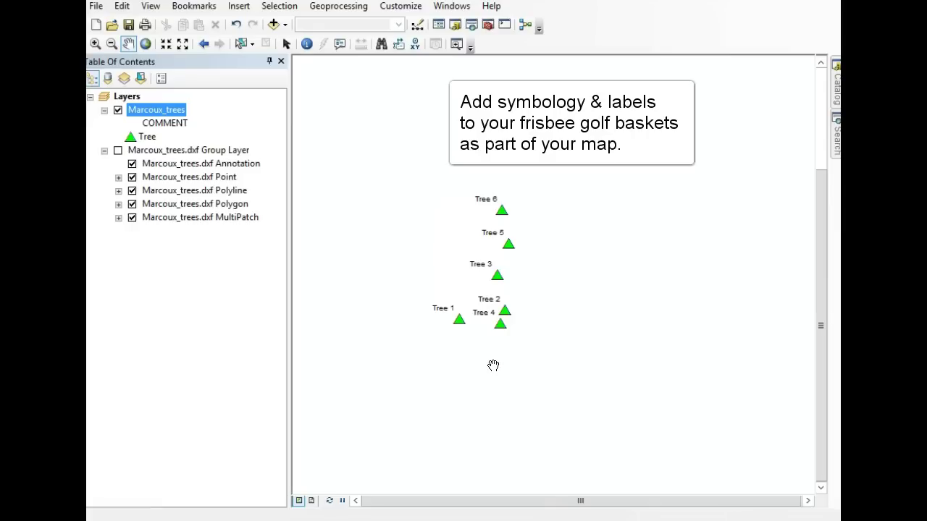
{"action": "left_click", "coordinate": [261, 440]}
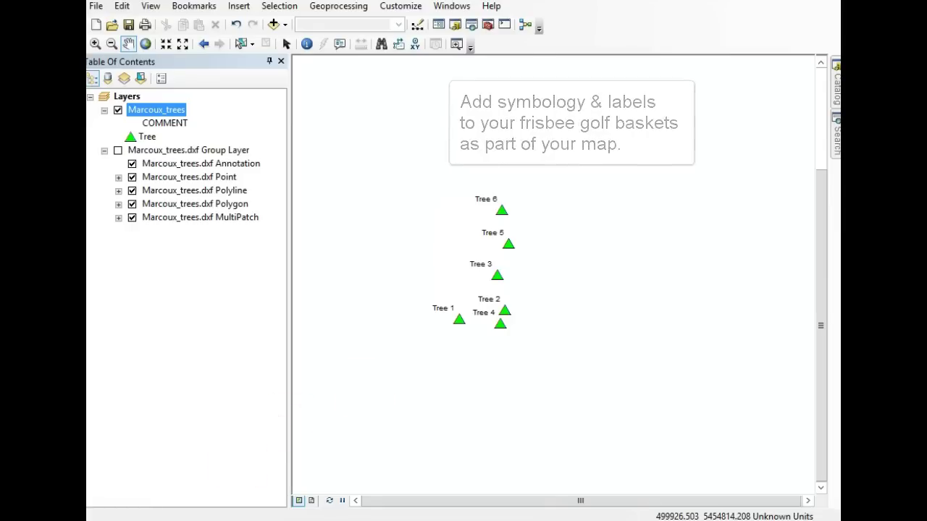
{"action": "left_click", "coordinate": [345, 366]}
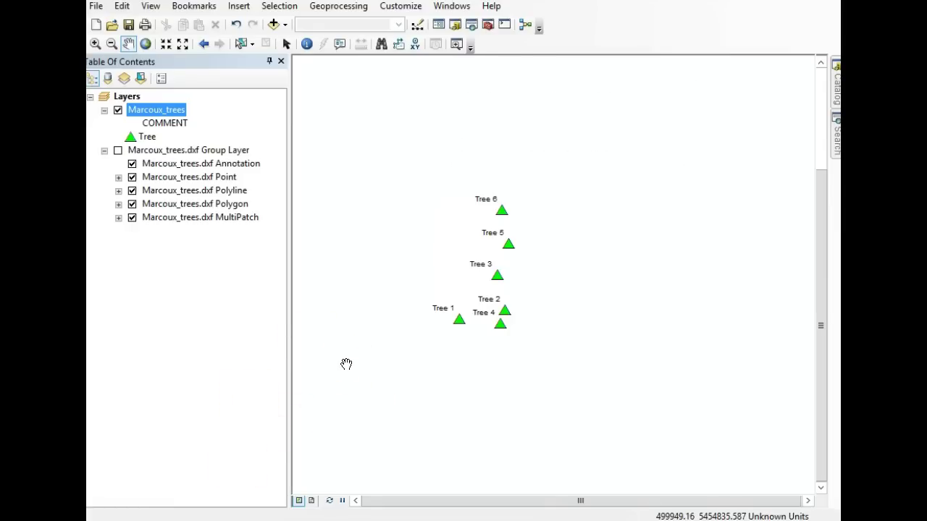
{"action": "left_click", "coordinate": [239, 210]}
{"action": "left_click", "coordinate": [206, 151]}
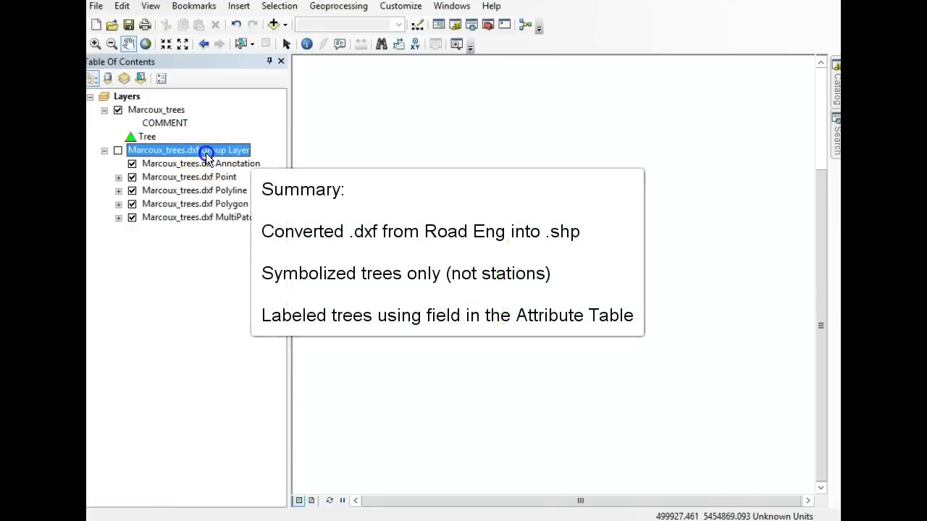
{"action": "left_click", "coordinate": [158, 111]}
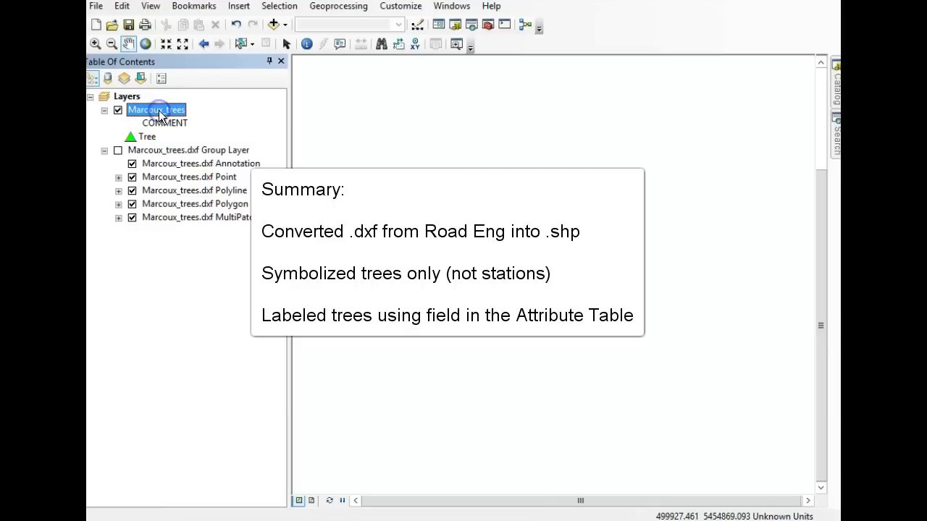